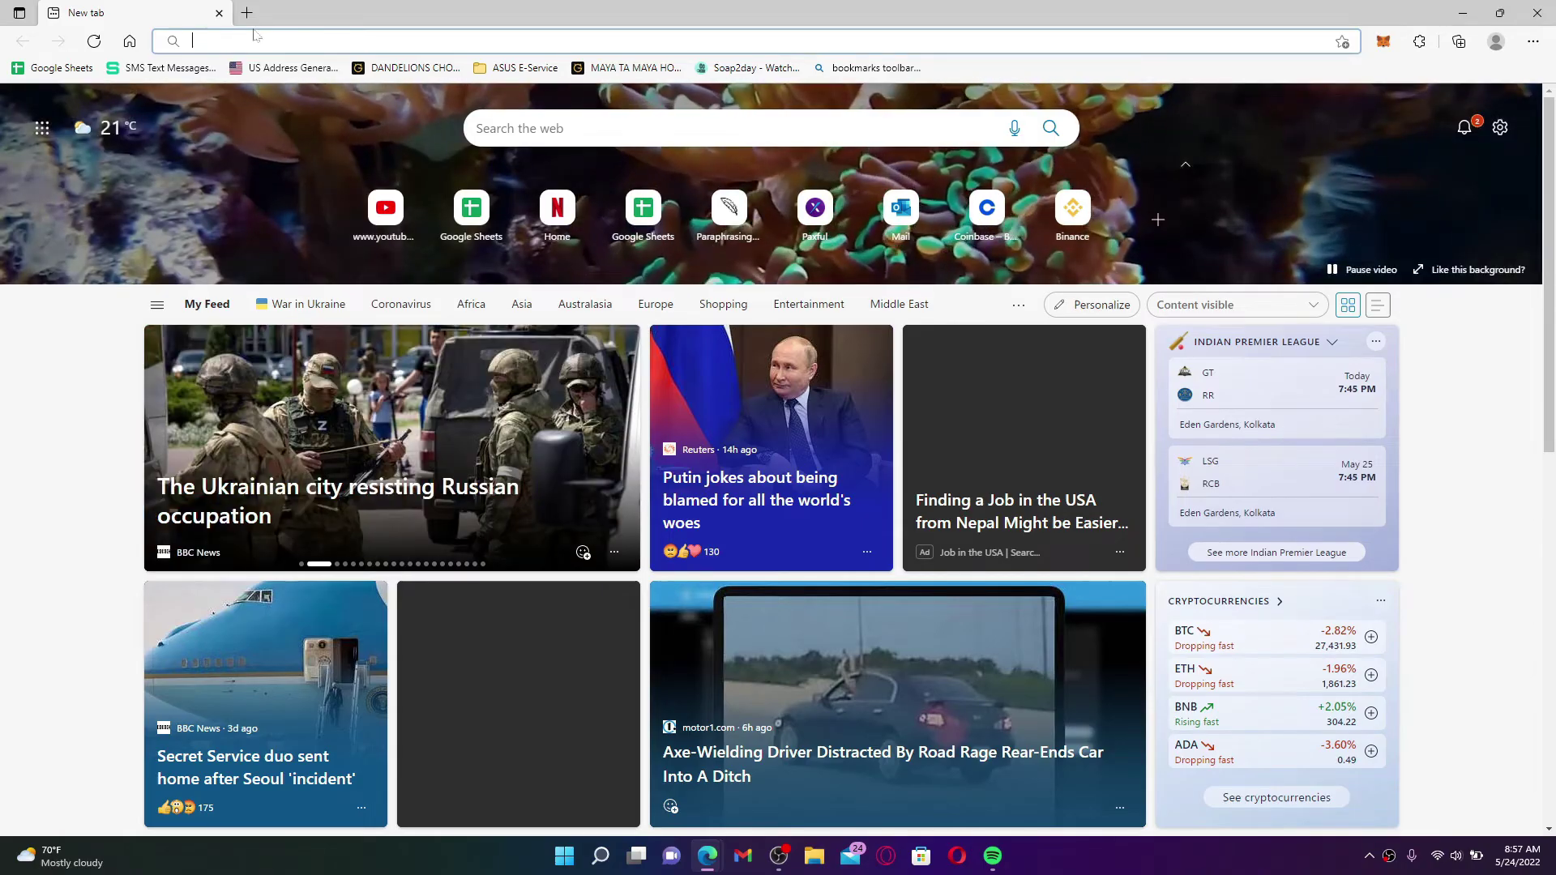
pyautogui.write('www.')
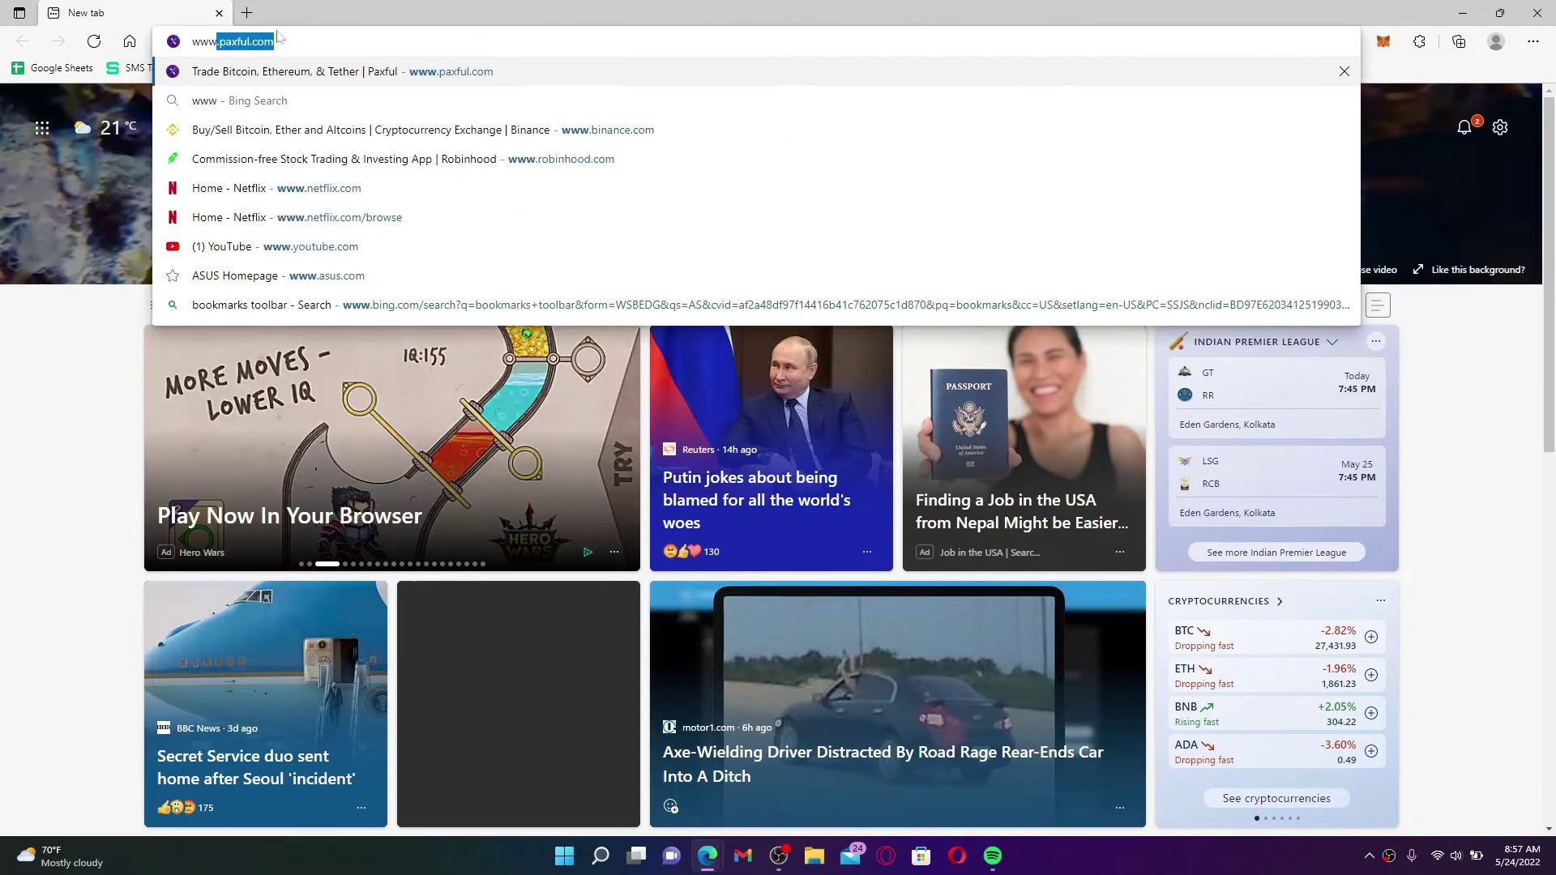
pyautogui.write('barclays.co.uk')
pyautogui.click(254, 497)
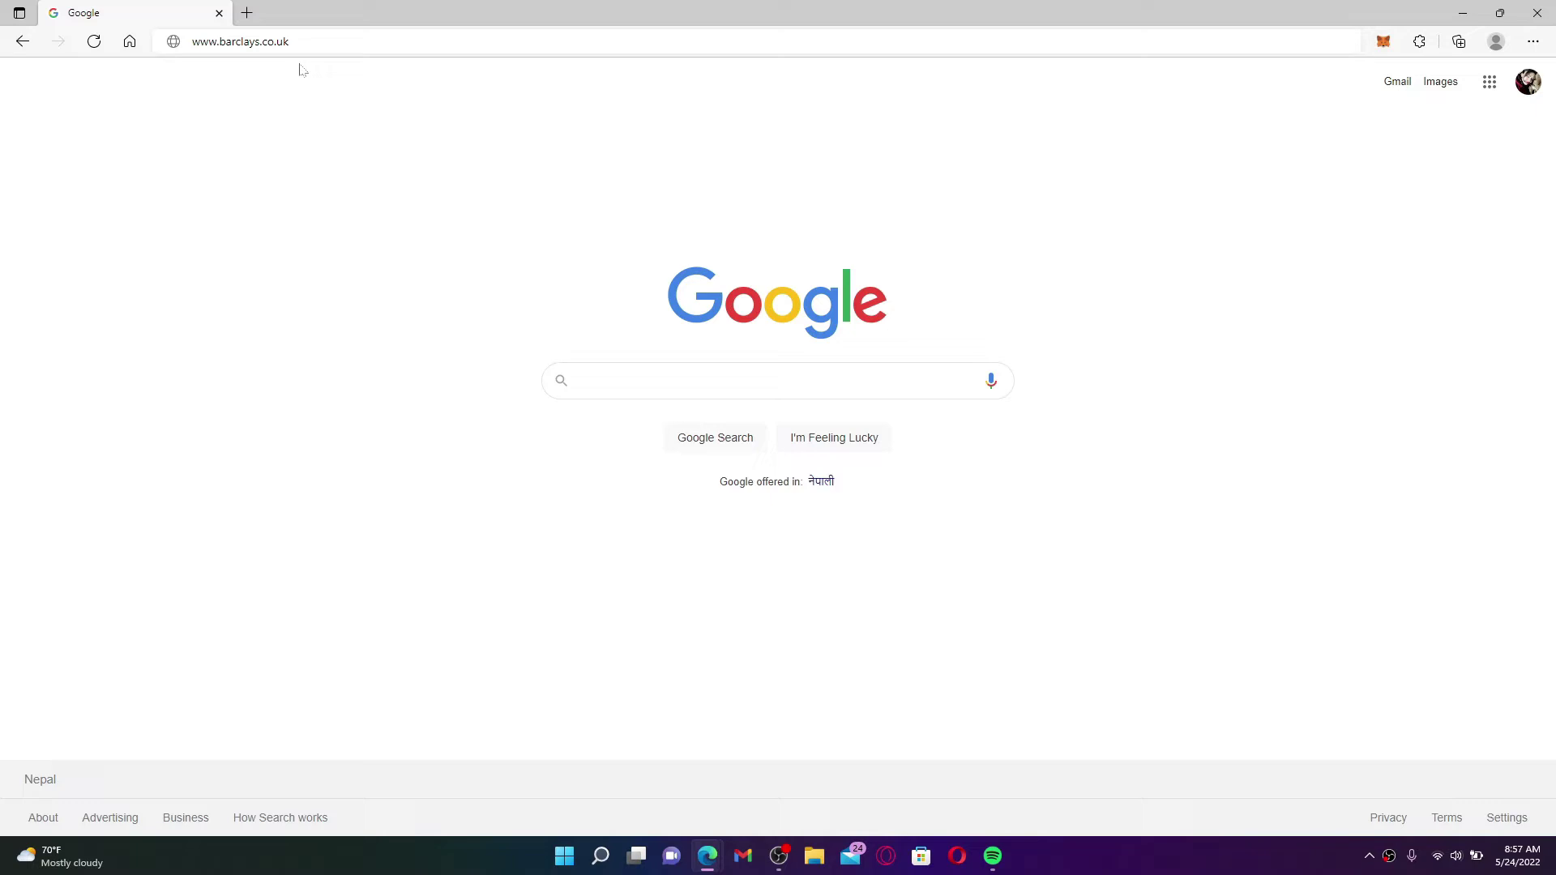
pyautogui.hotkey('ctrl', 'l')
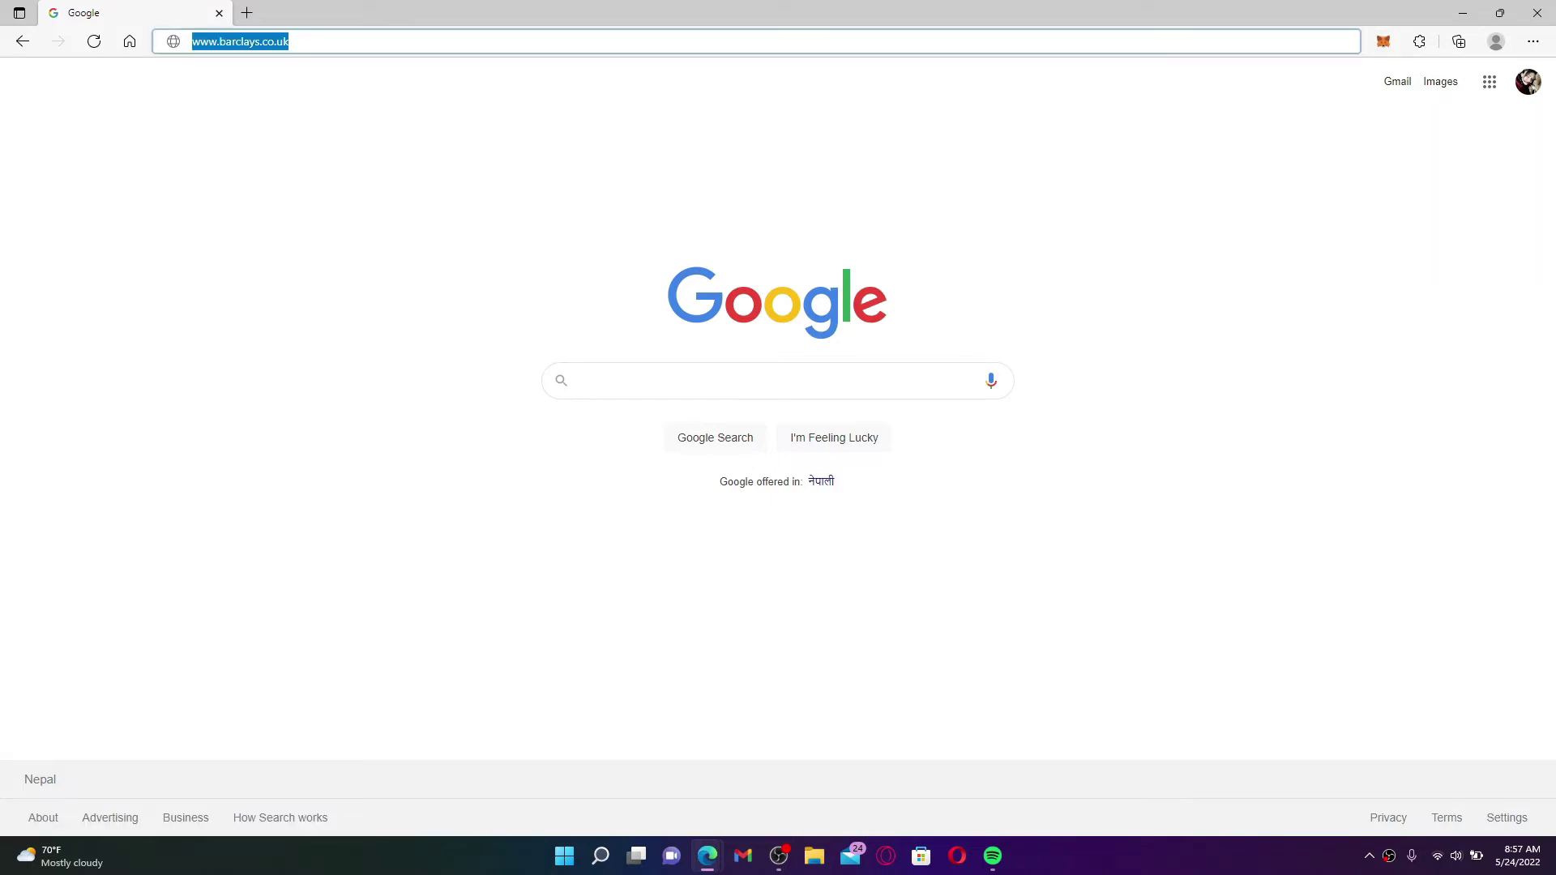
pyautogui.press('Return')
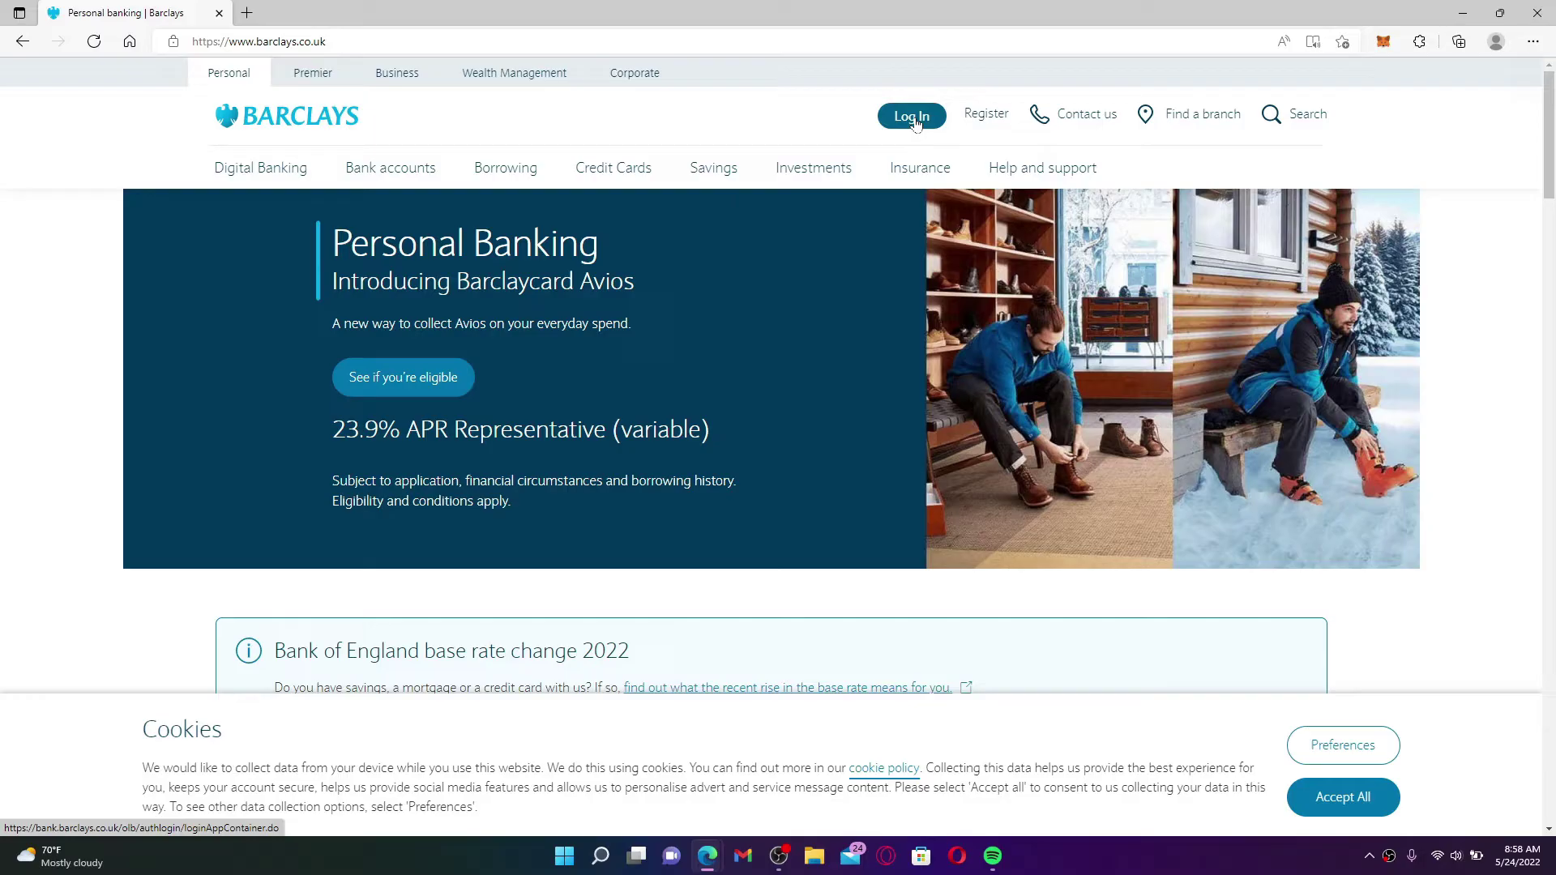
# Start online banking registration from the Register link in the Barclays header.
pyautogui.click(986, 114)
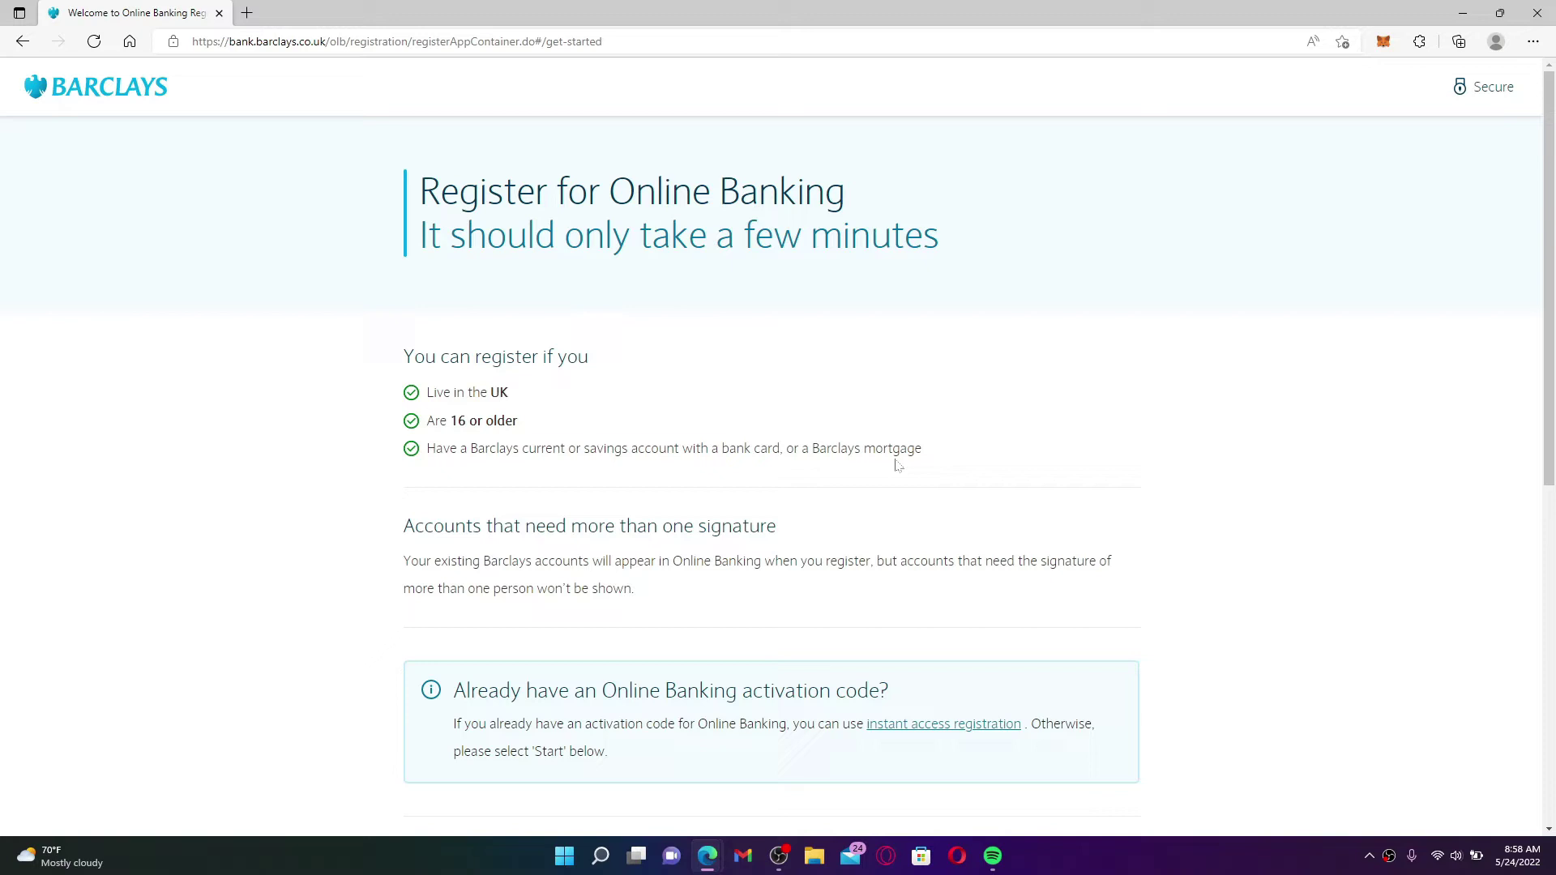
pyautogui.scroll(-2, 659, 506)
pyautogui.scroll(-1, 658, 508)
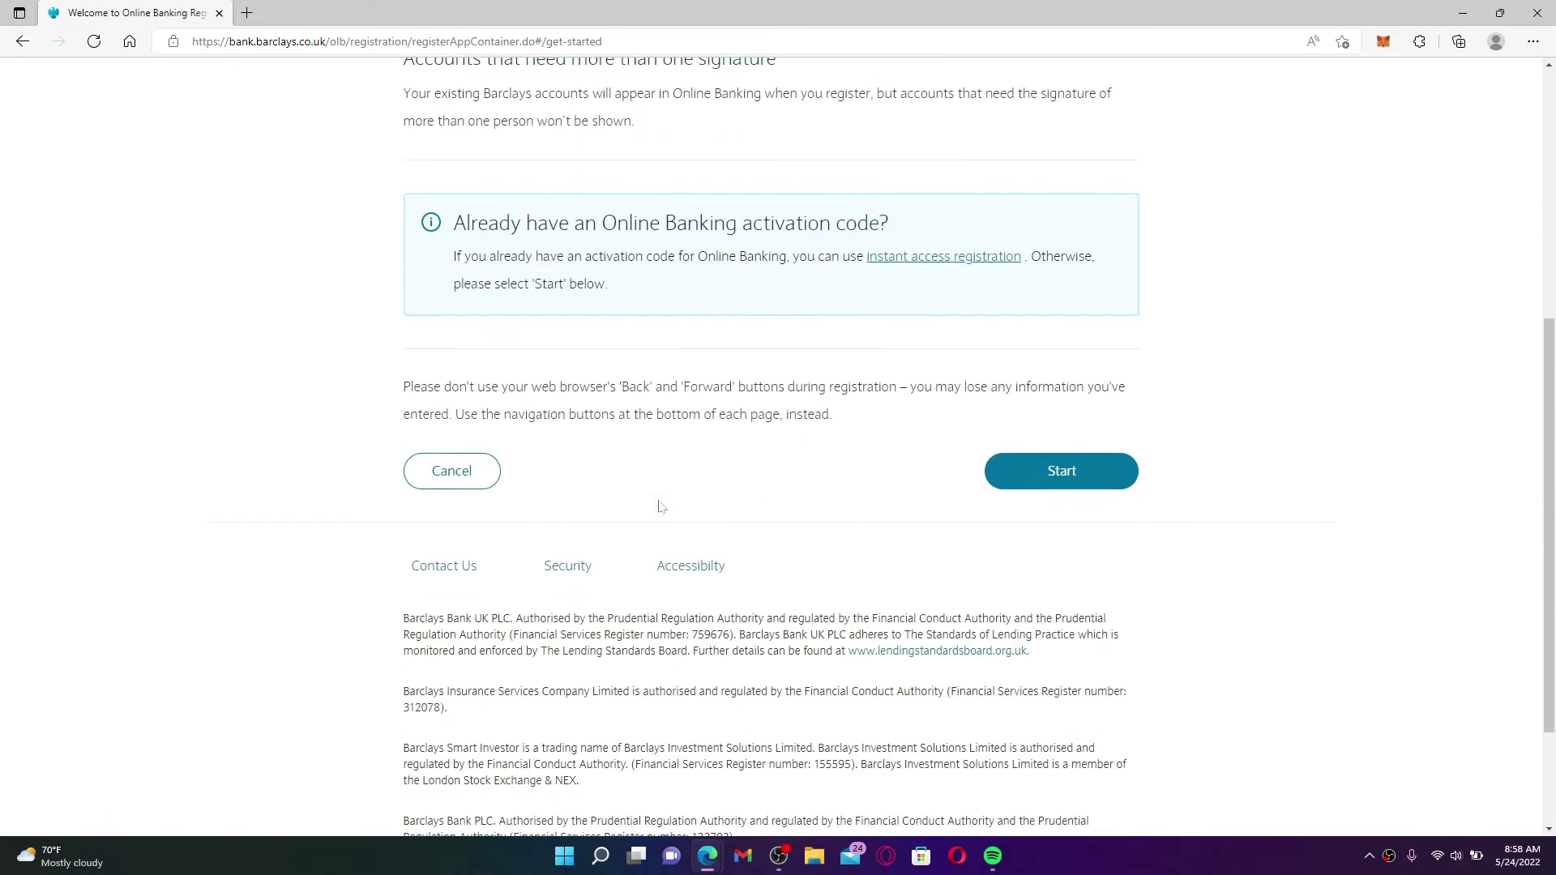
# Fill in the surname and the birth day on the Your details form.
pyautogui.click(1073, 470)
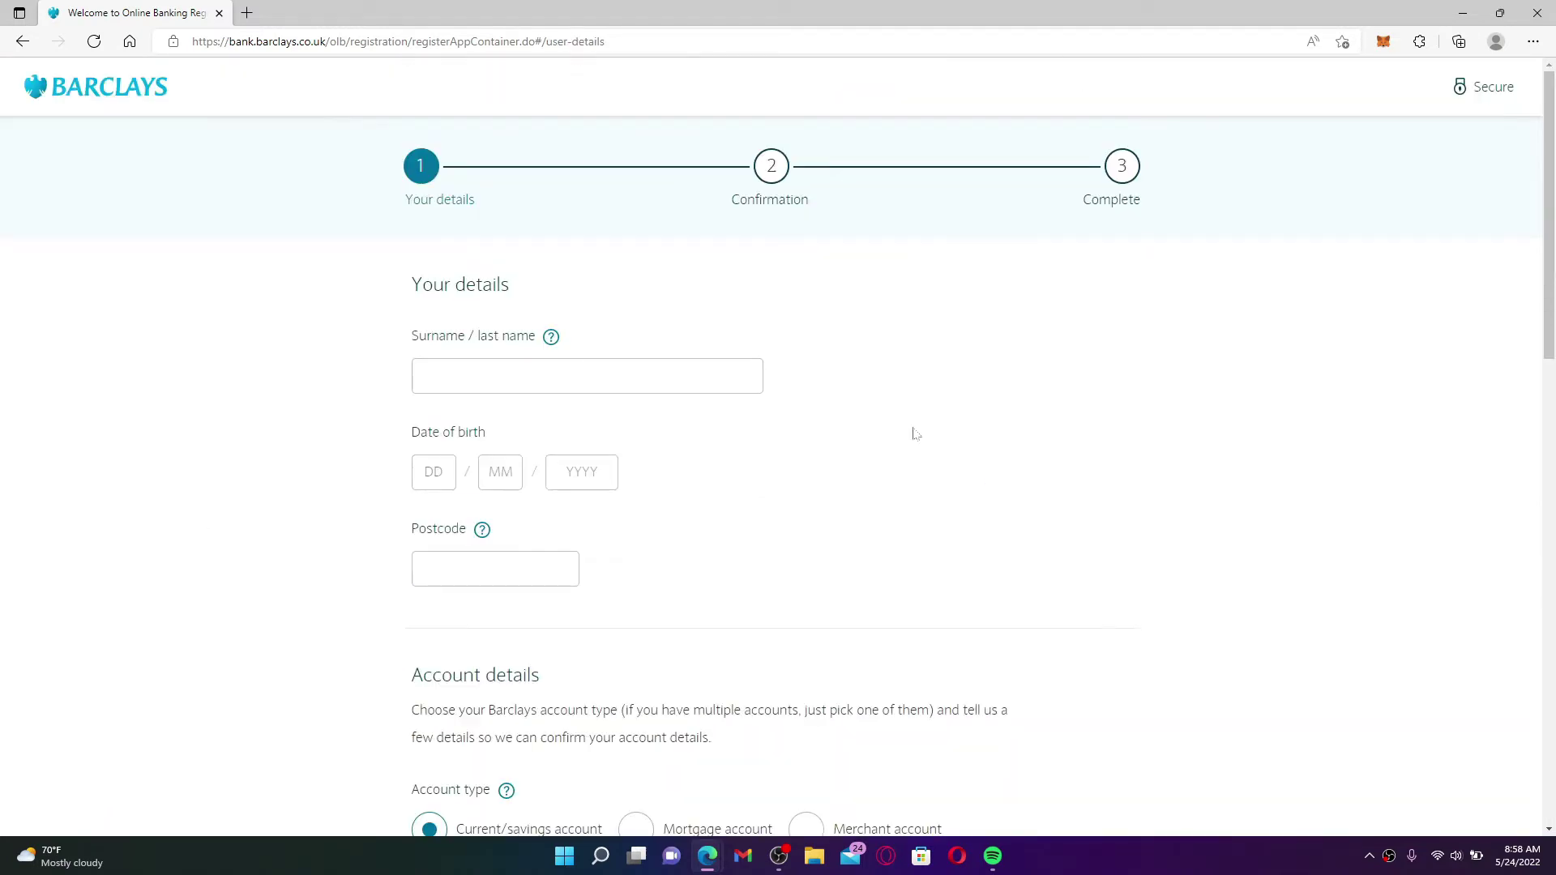
pyautogui.scroll(-1, 845, 425)
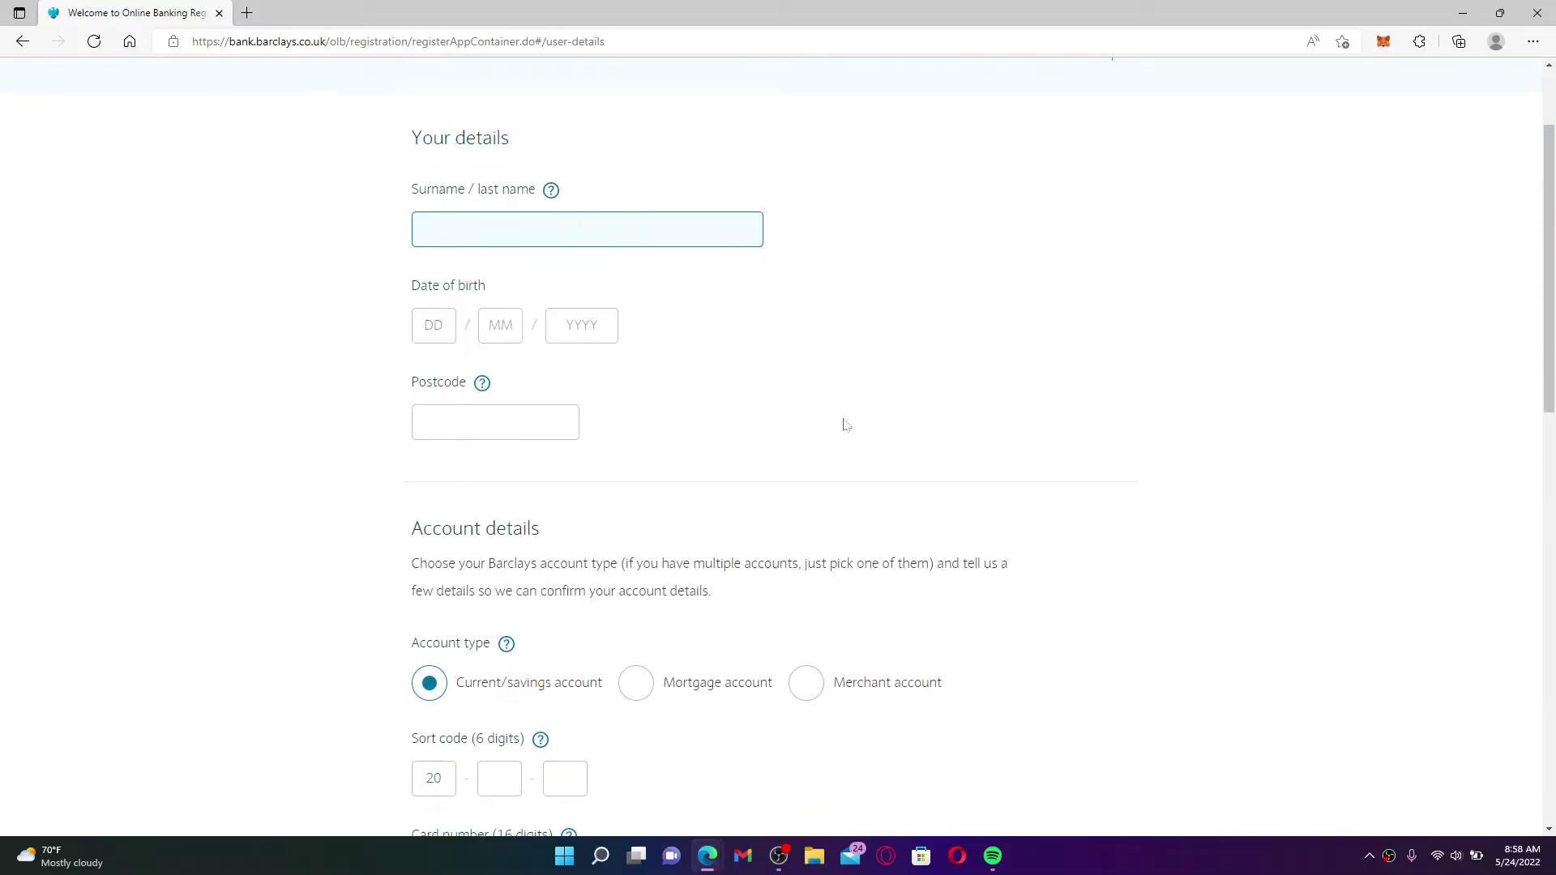
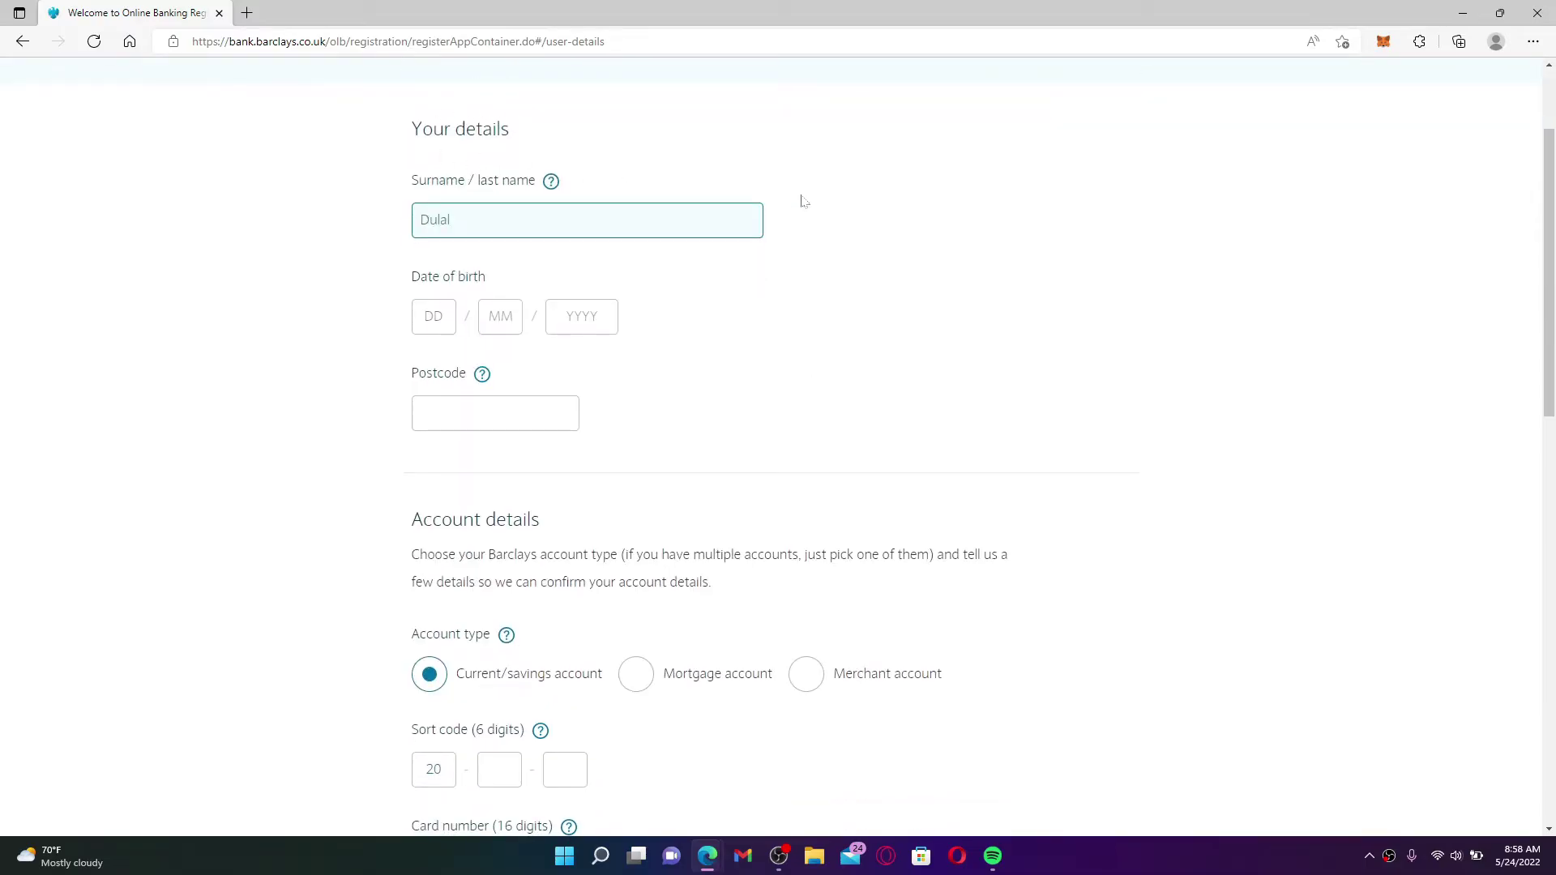
pyautogui.press('Tab')
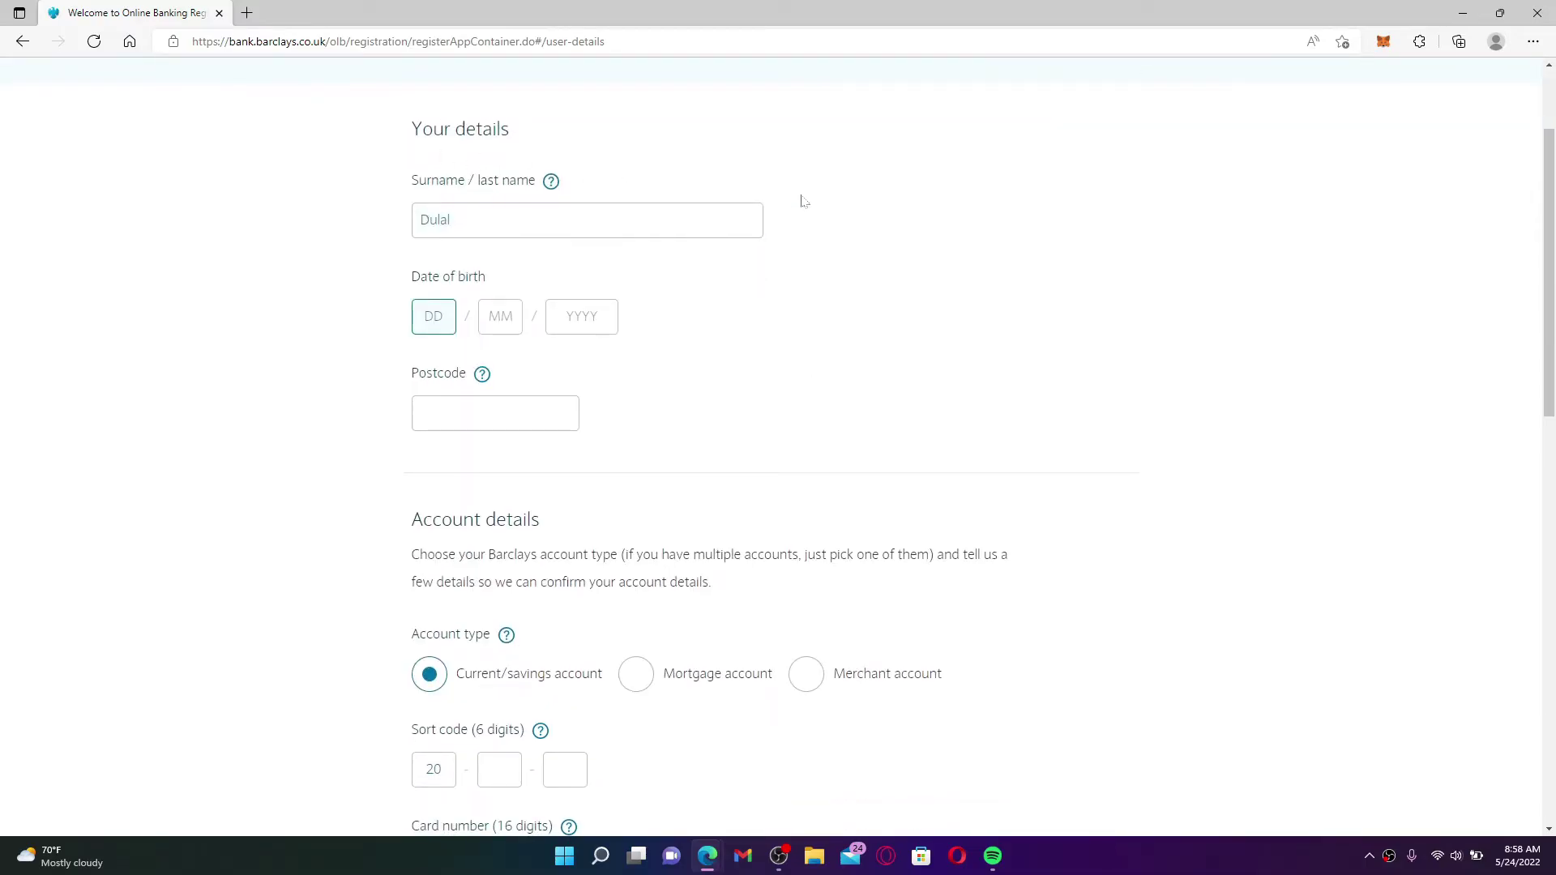
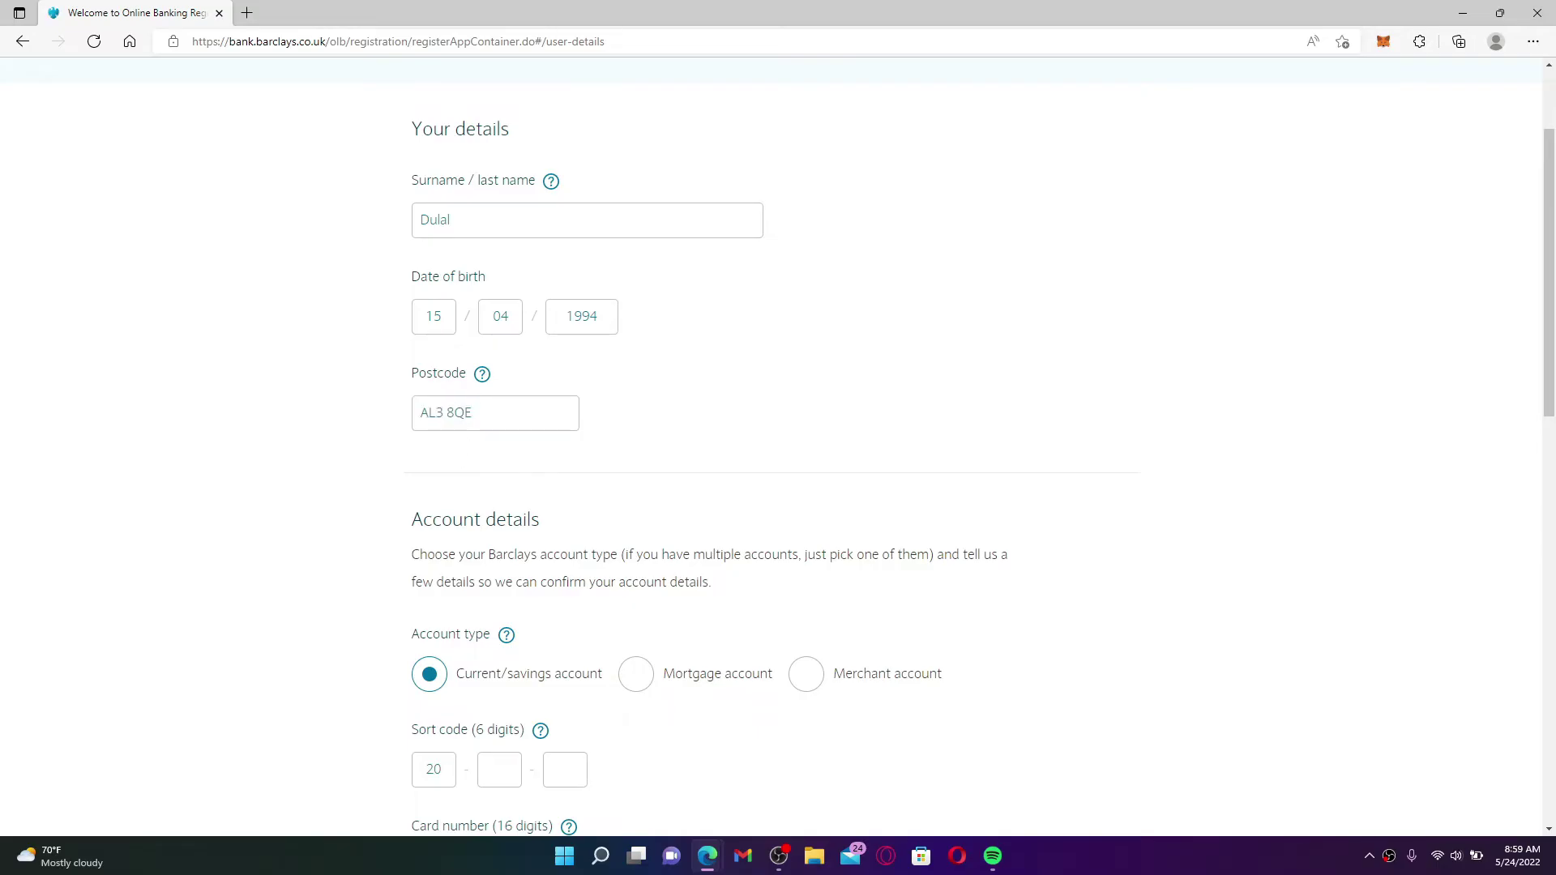
pyautogui.scroll(-3, 536, 429)
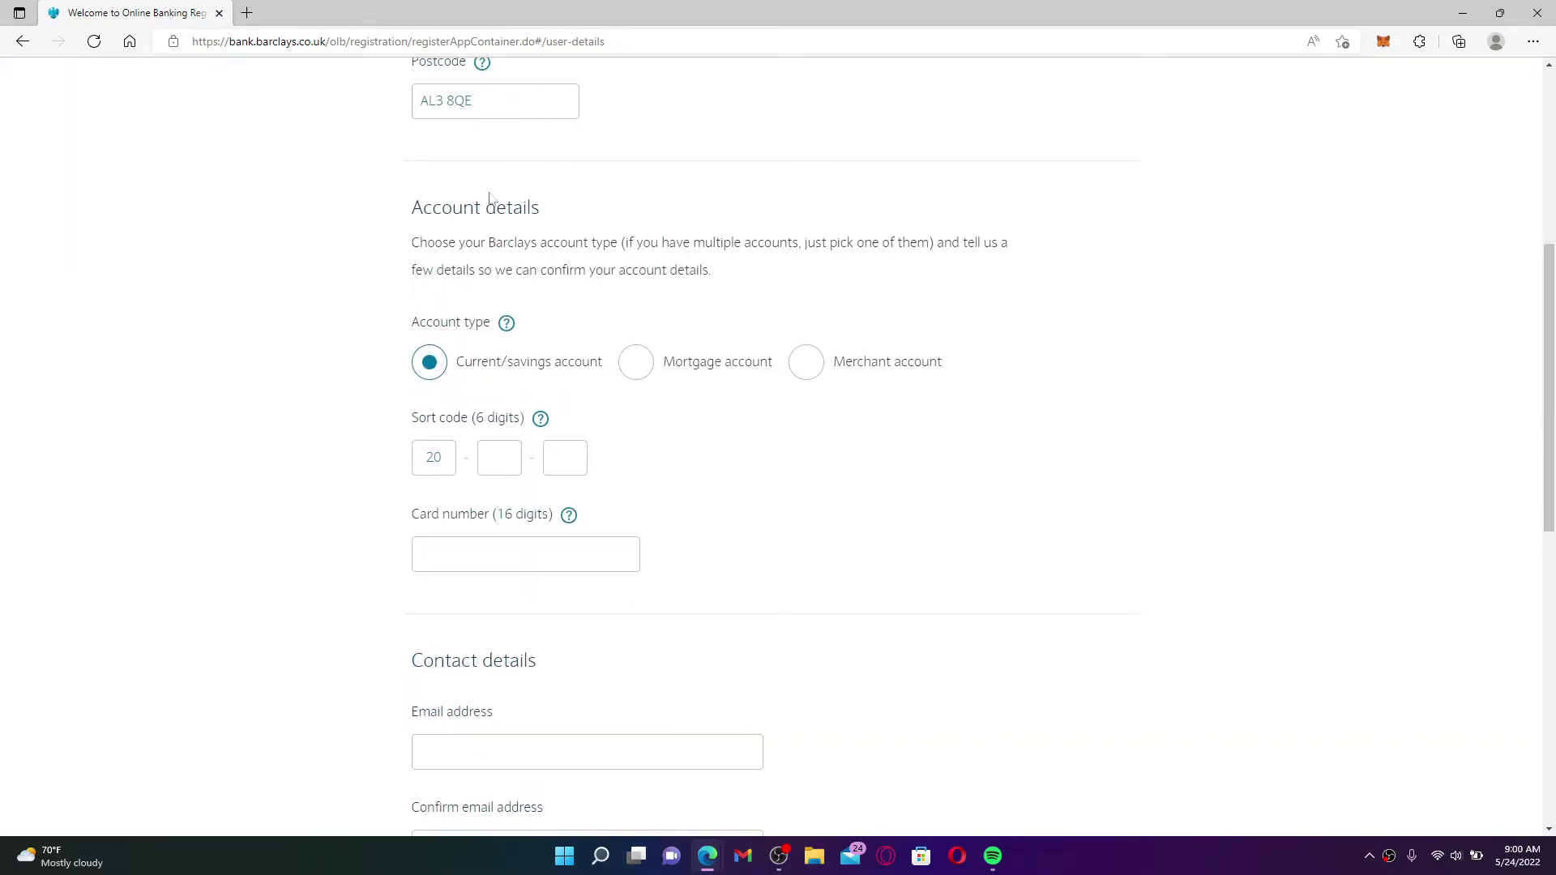
pyautogui.click(635, 363)
pyautogui.click(429, 365)
pyautogui.click(639, 367)
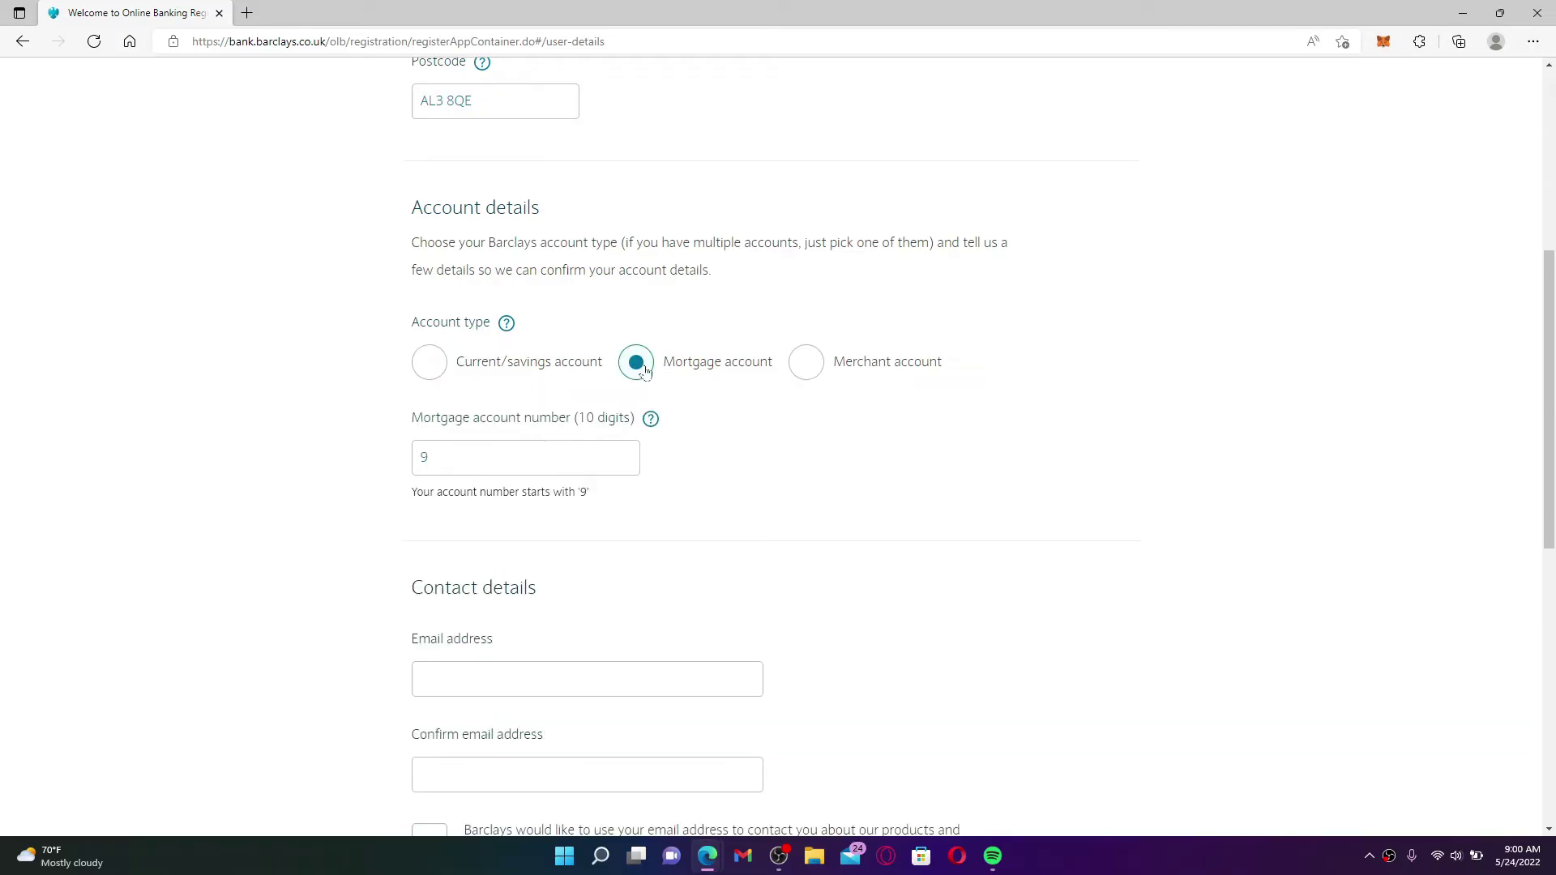
pyautogui.click(805, 372)
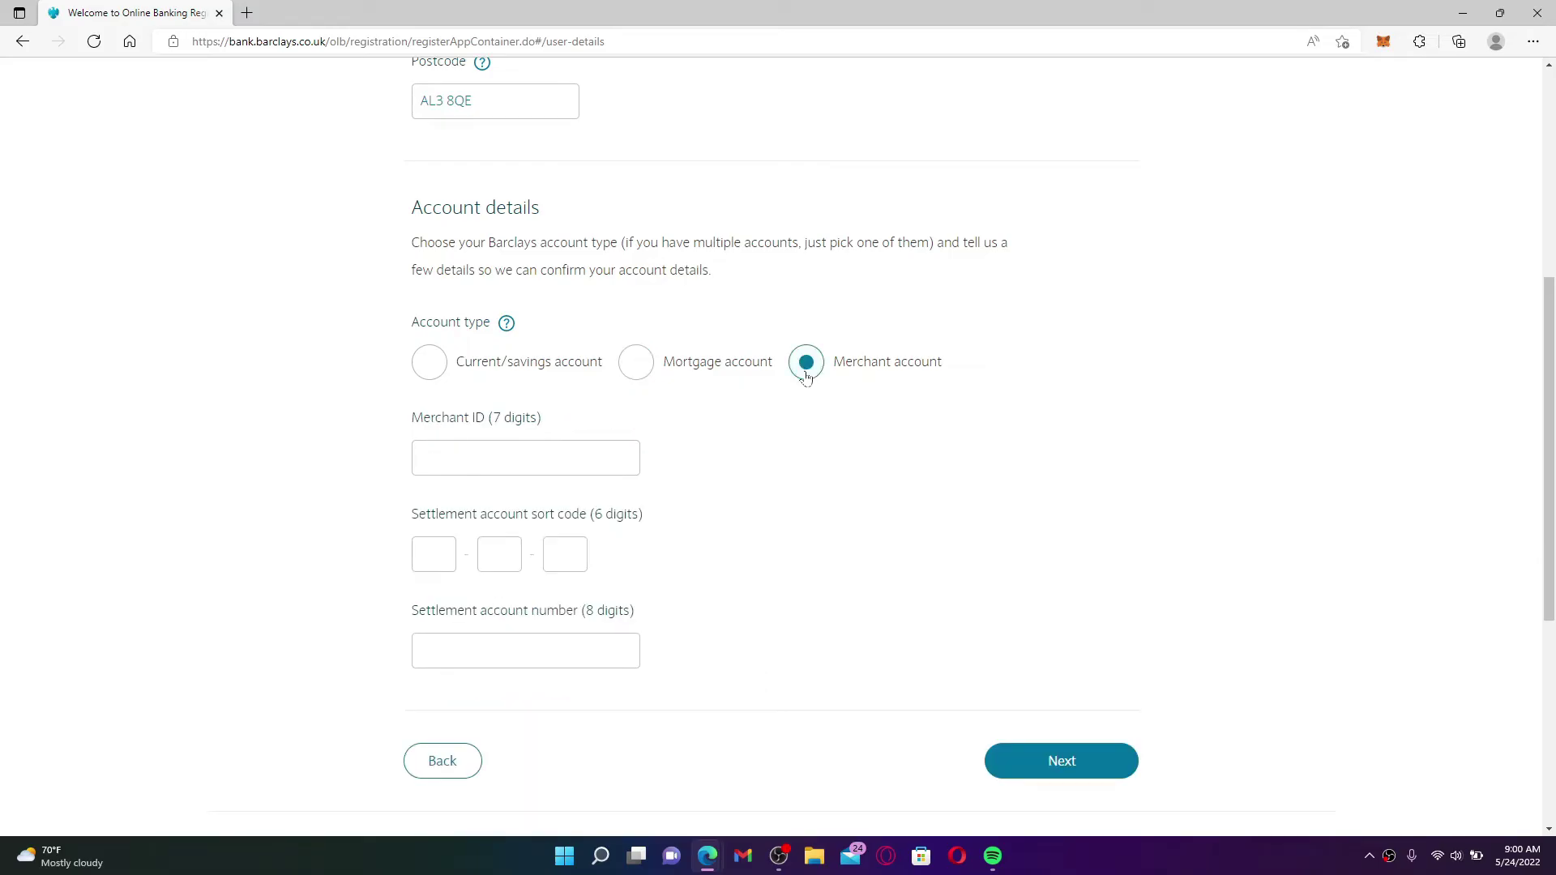
pyautogui.click(428, 365)
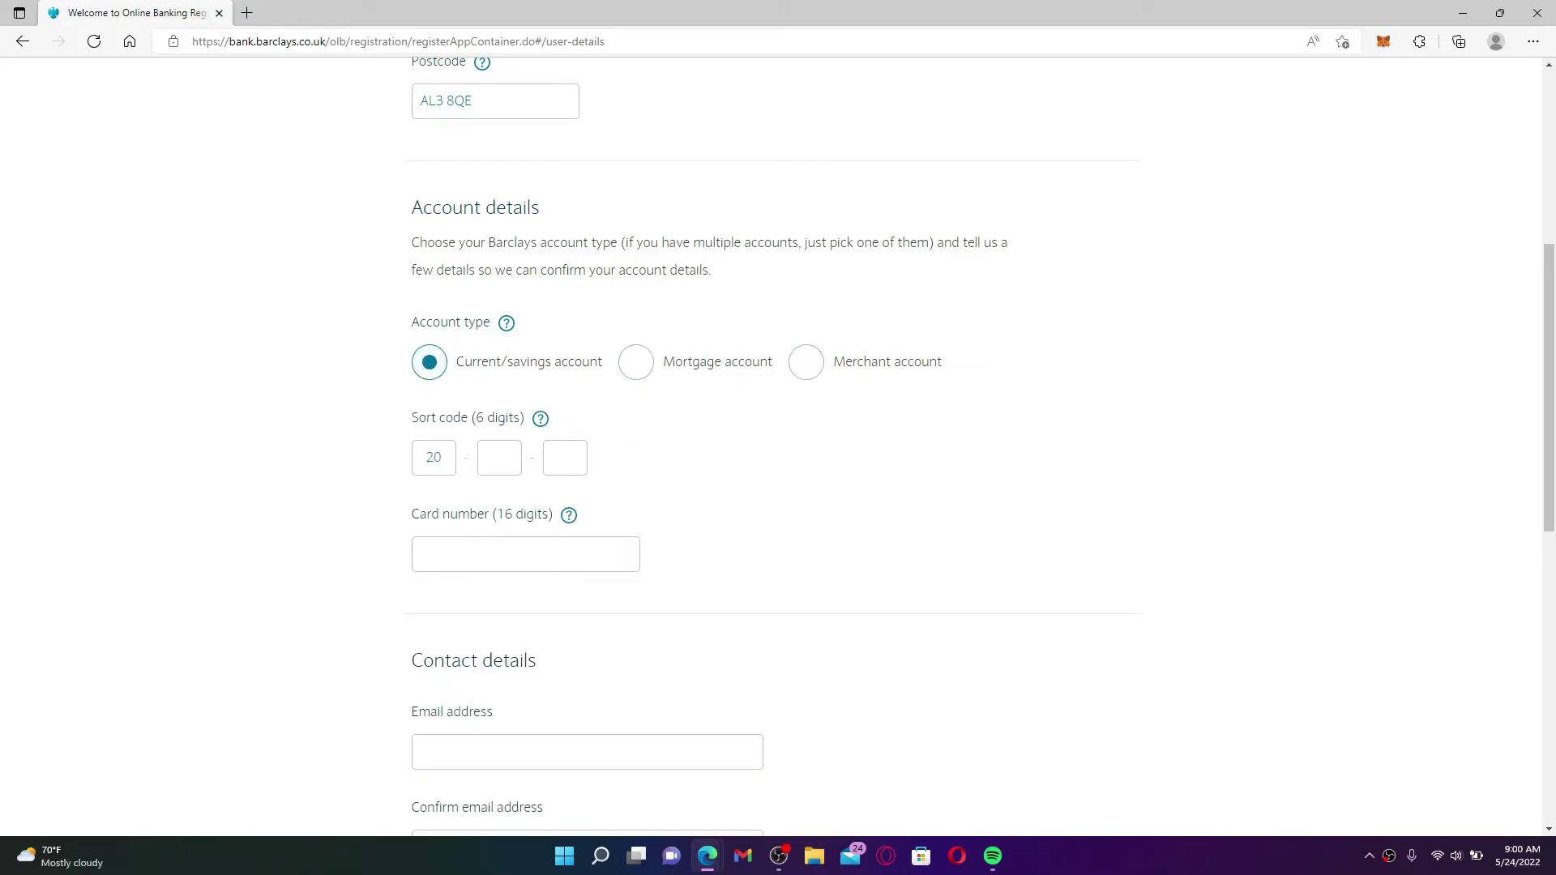
pyautogui.click(500, 458)
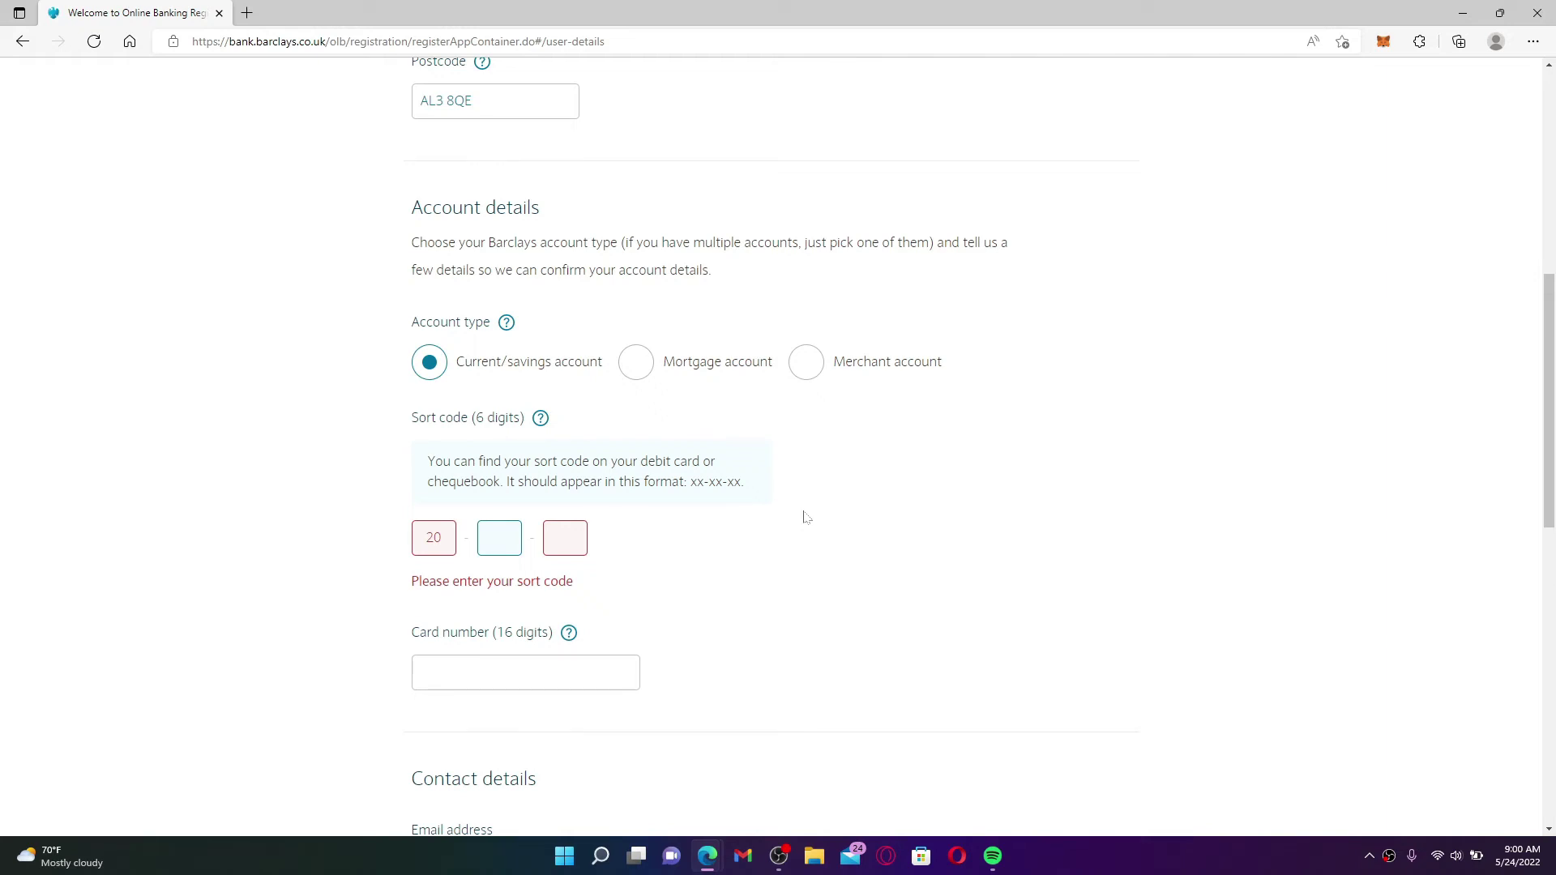
pyautogui.scroll(-1, 751, 548)
pyautogui.press('Tab')
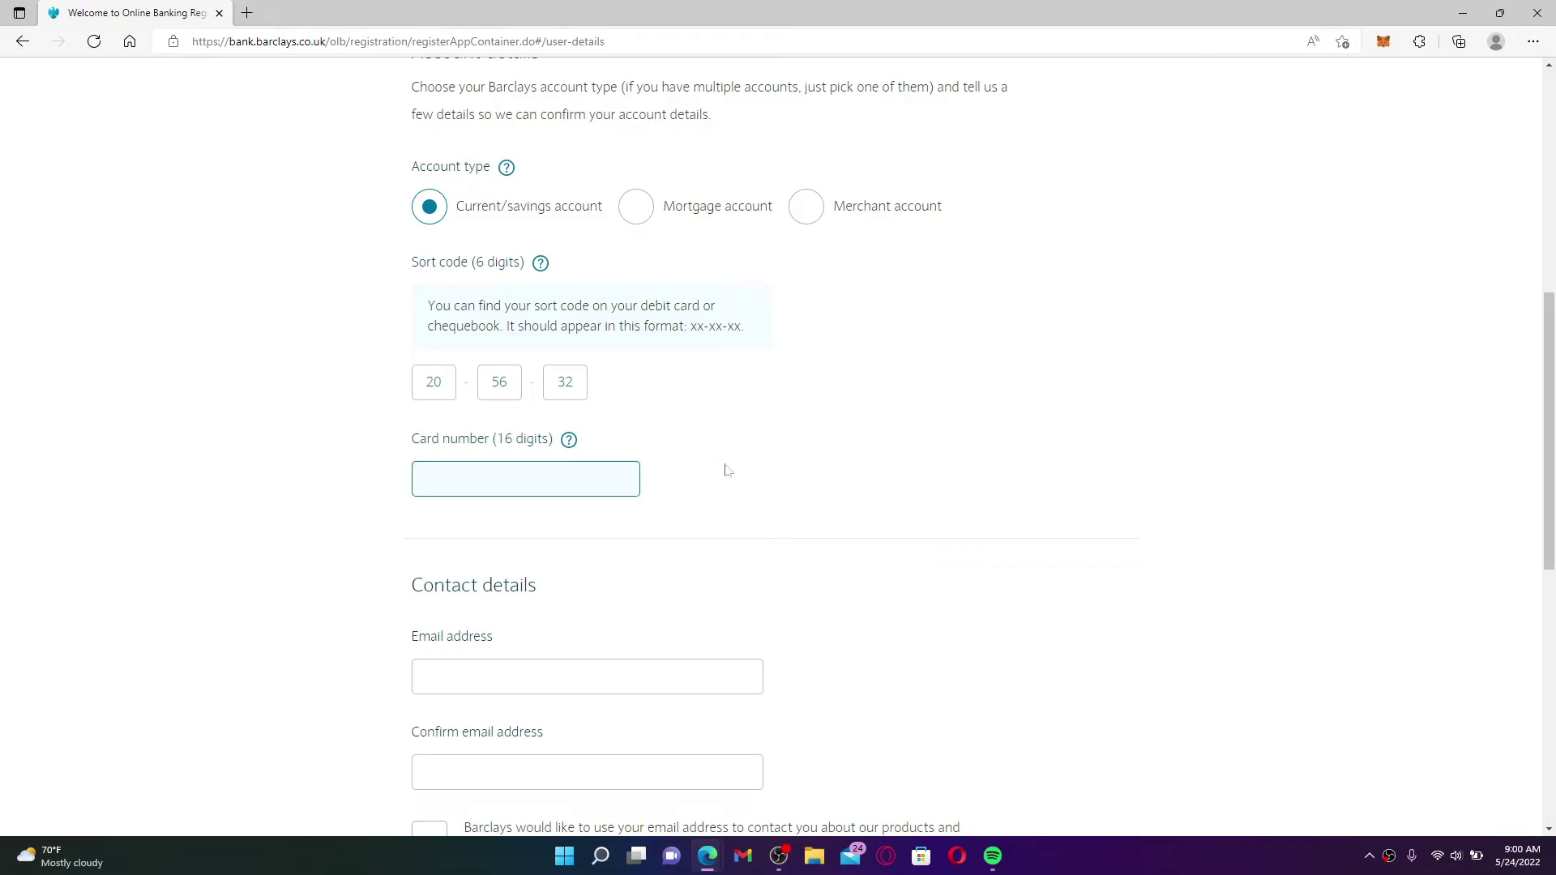
pyautogui.scroll(-2, 725, 470)
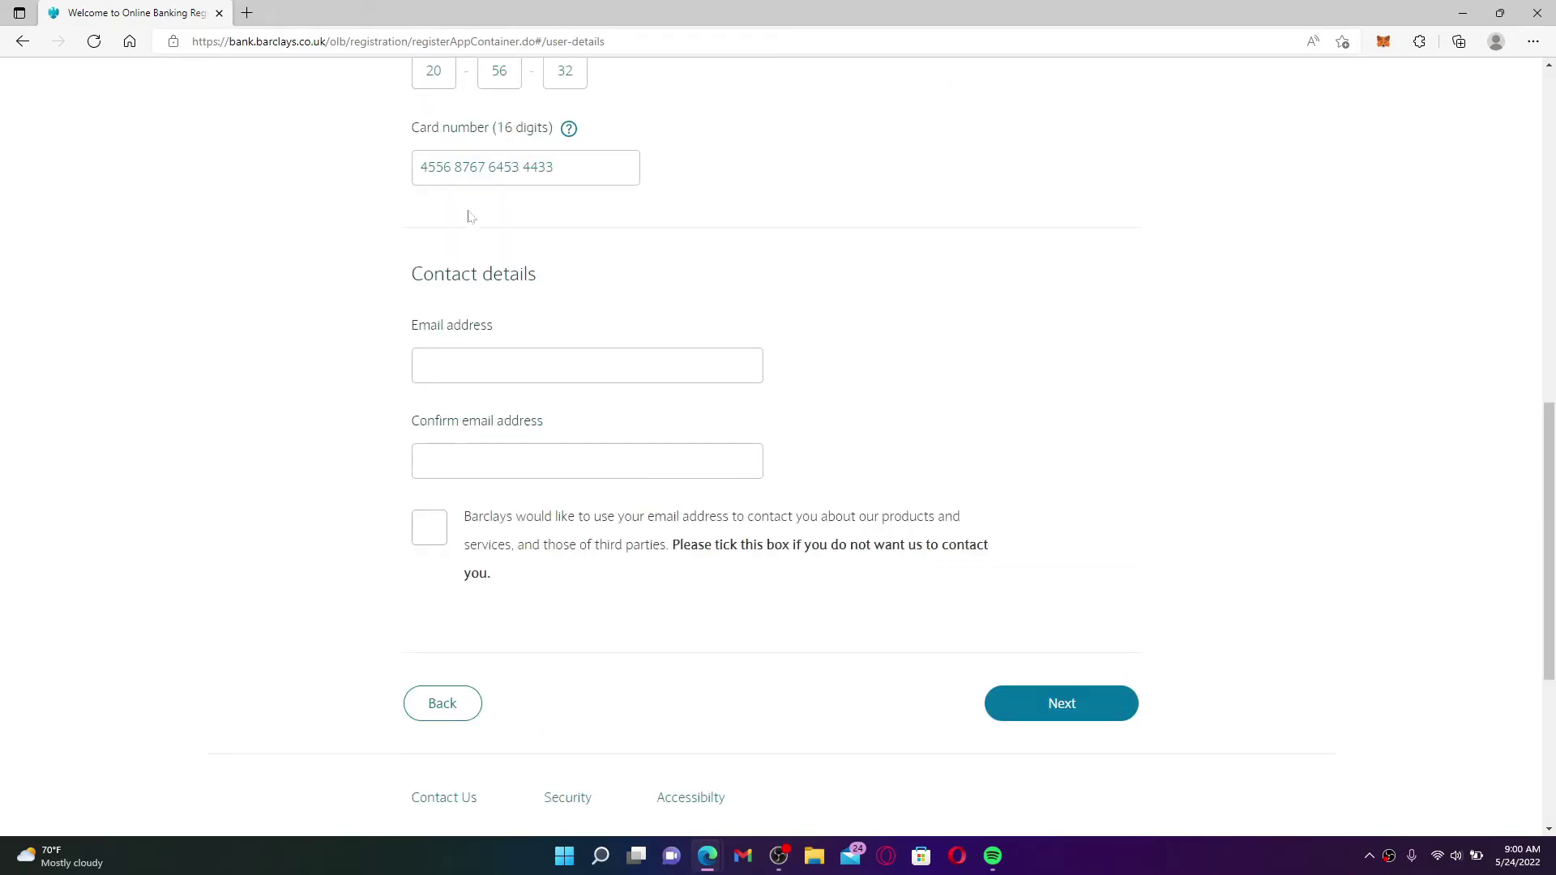
# Enter the same email in both email fields, leaving the marketing opt-out box unticked.
pyautogui.press('Tab')
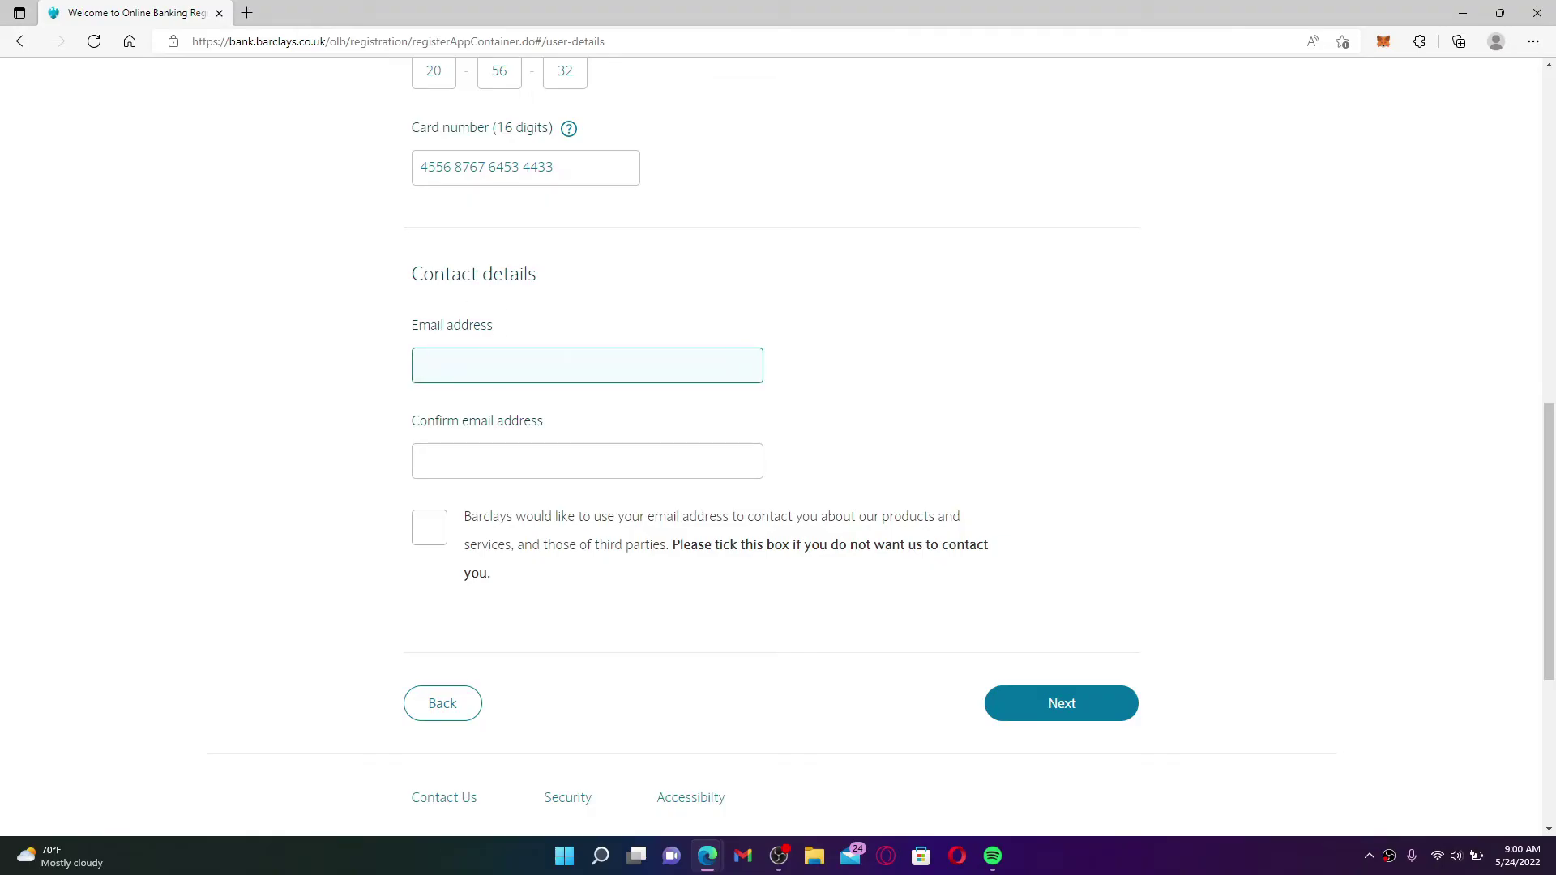
pyautogui.press('Tab')
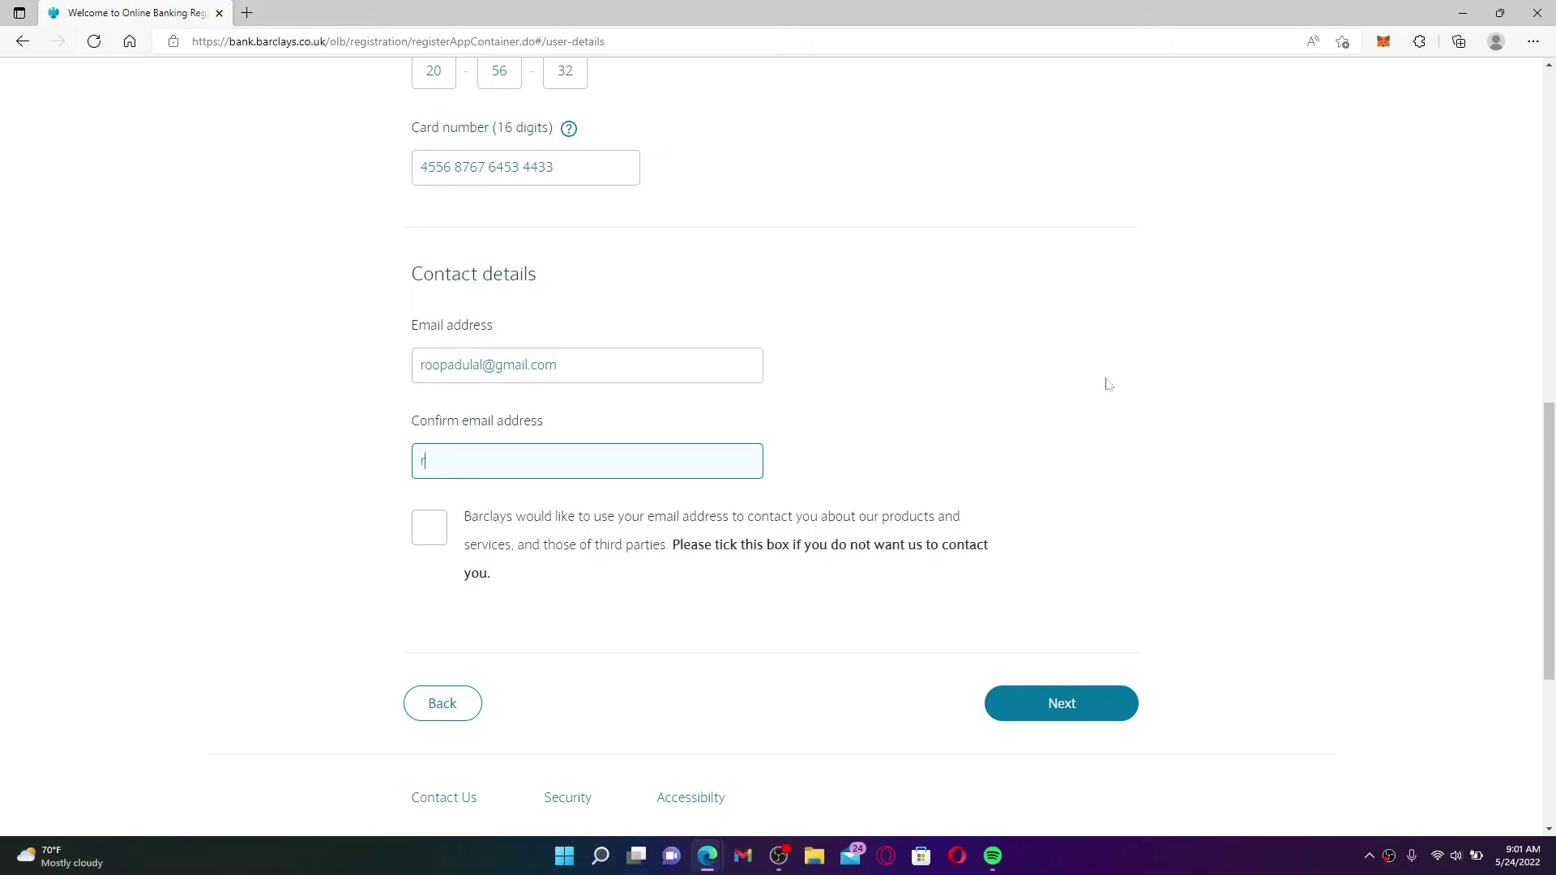
pyautogui.press('Tab')
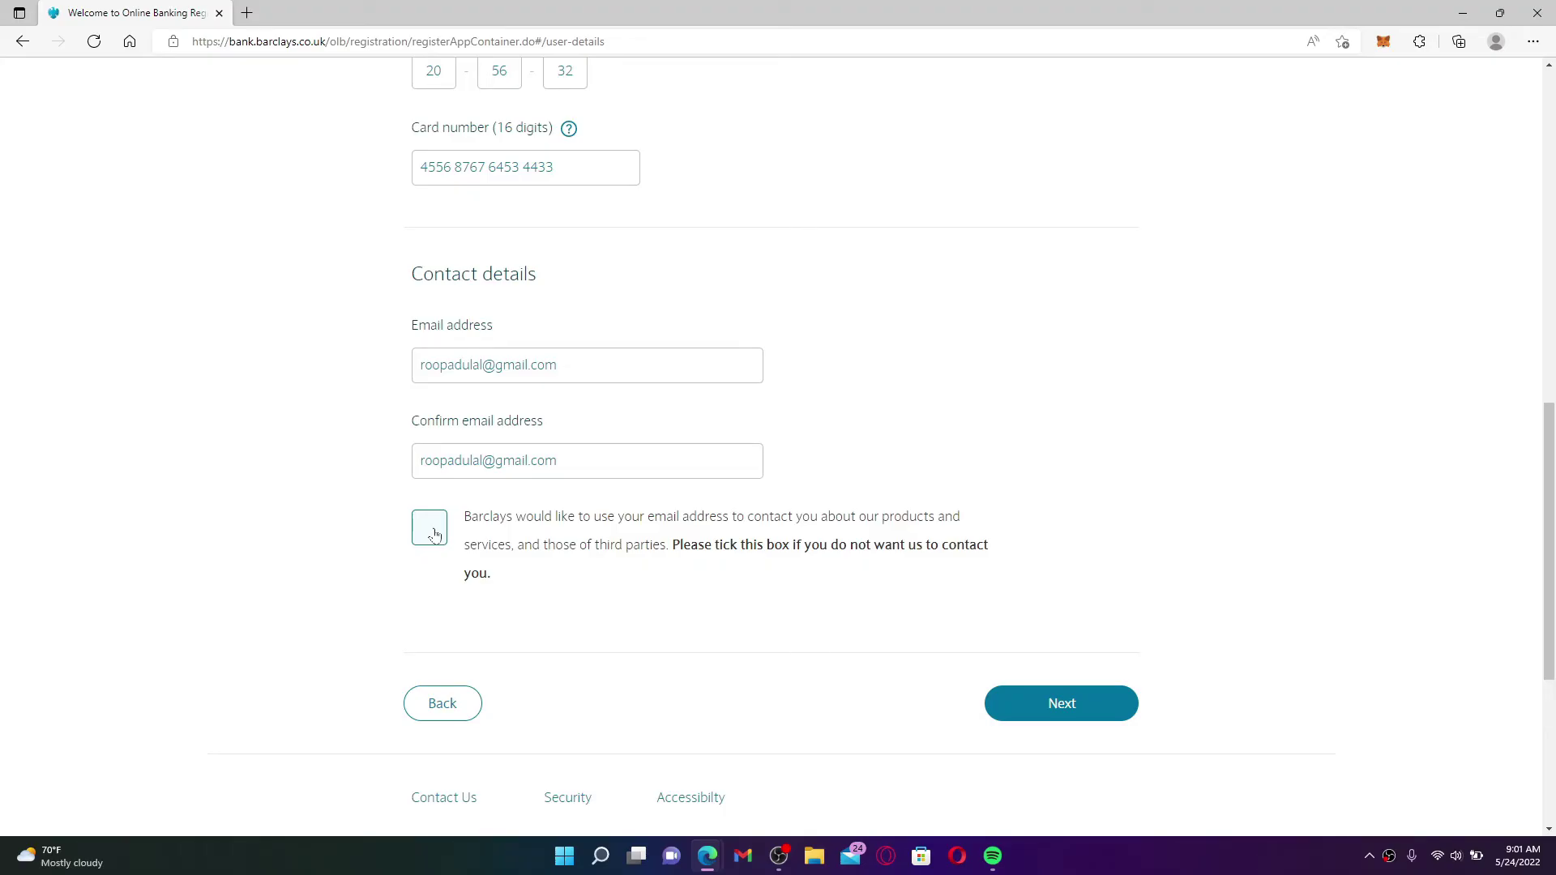
pyautogui.click(435, 536)
pyautogui.click(433, 536)
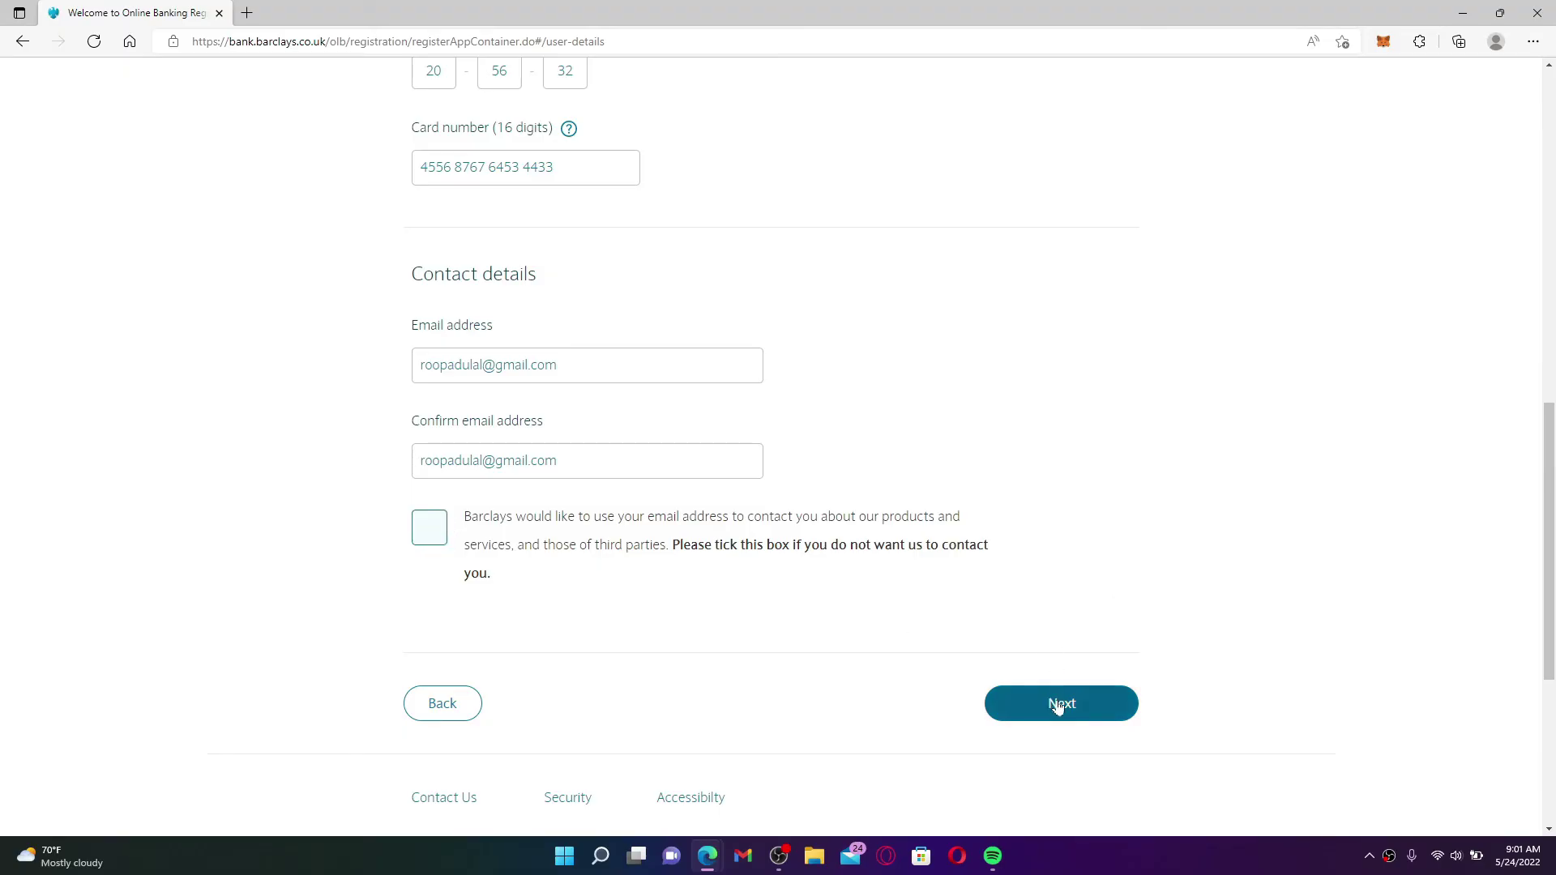
pyautogui.scroll(-3, 1057, 708)
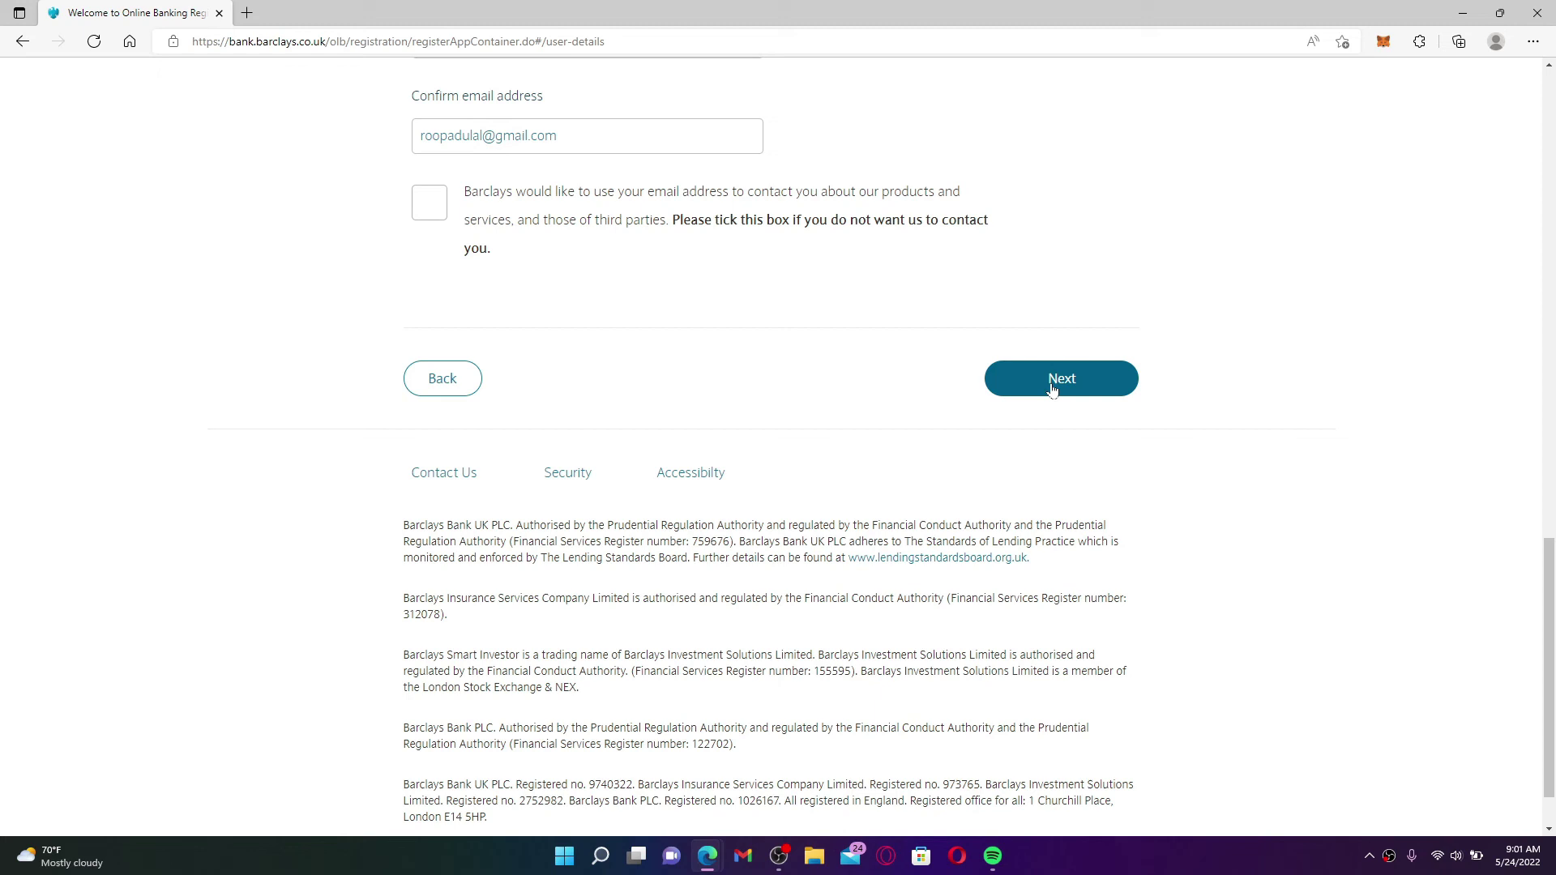
pyautogui.scroll(1, 1053, 389)
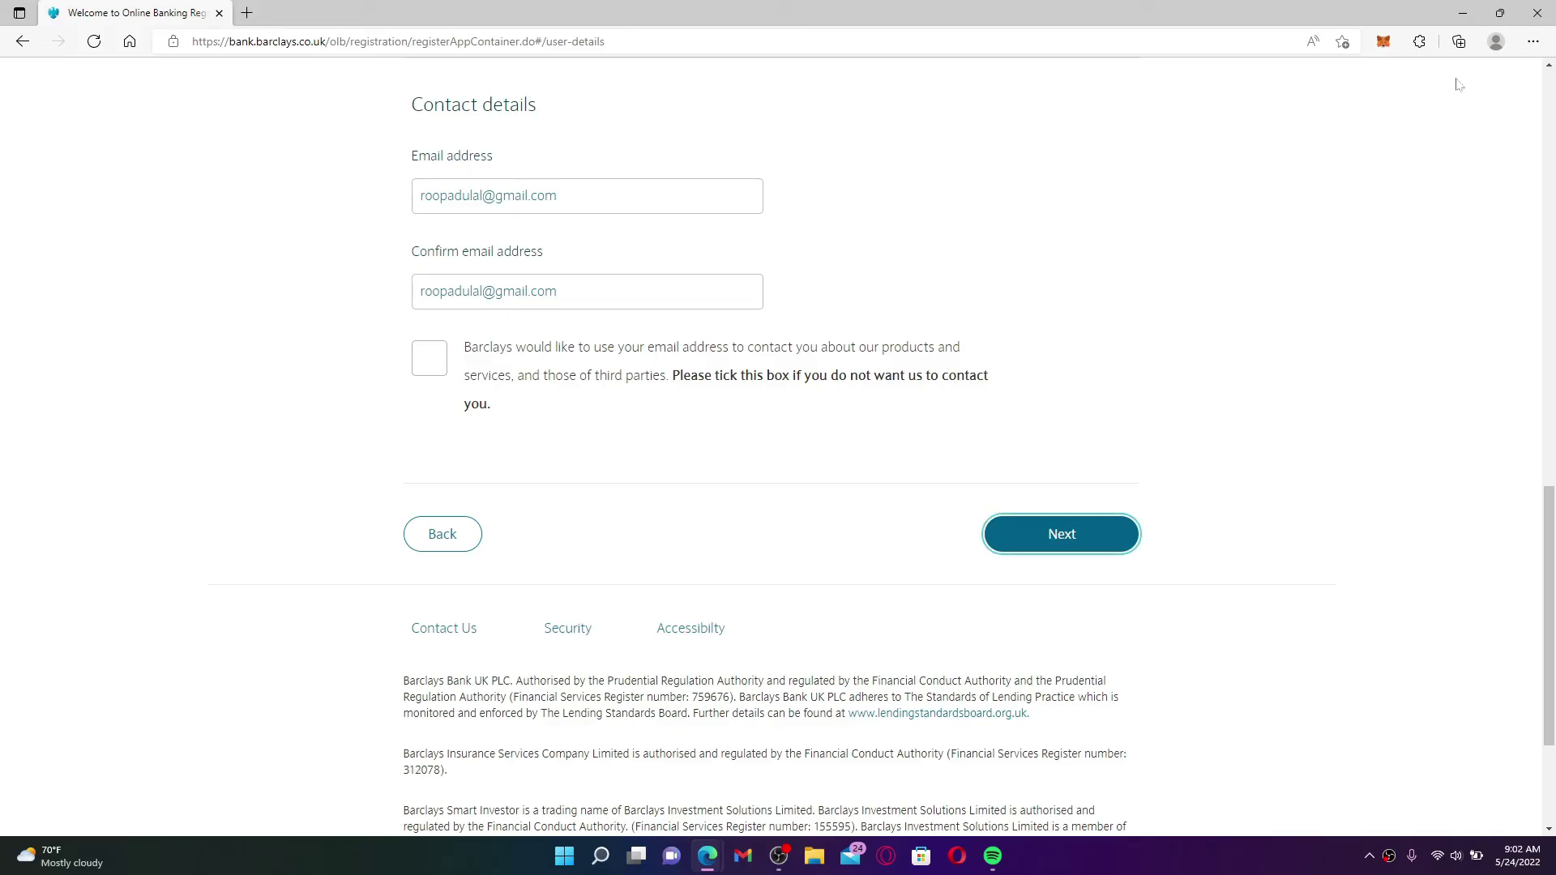
# Minimize the Edge window to reveal the Windows desktop.
pyautogui.click(1459, 12)
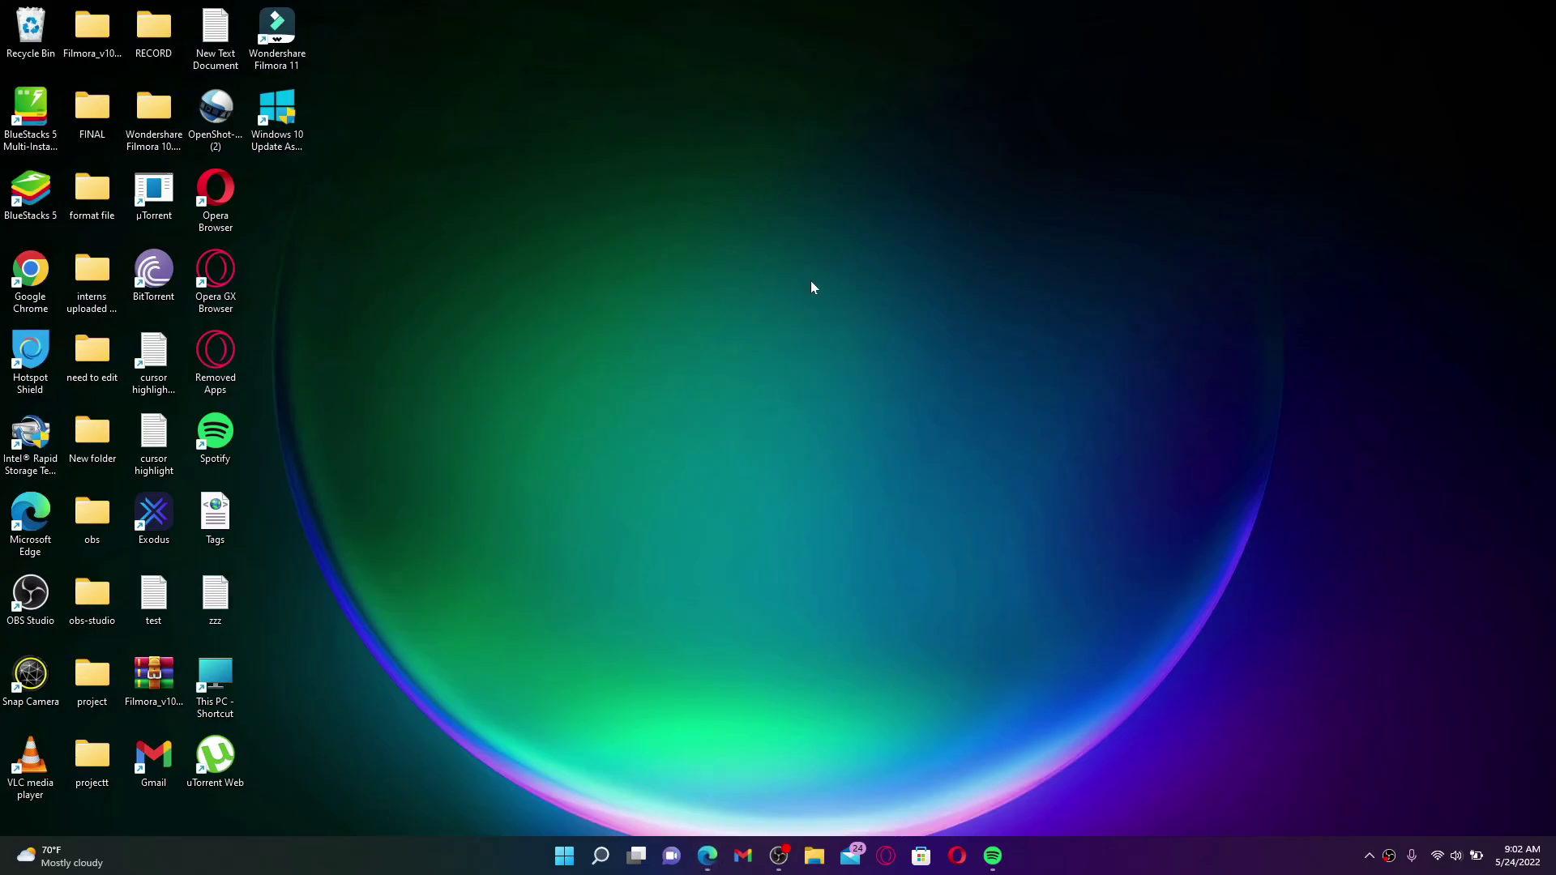